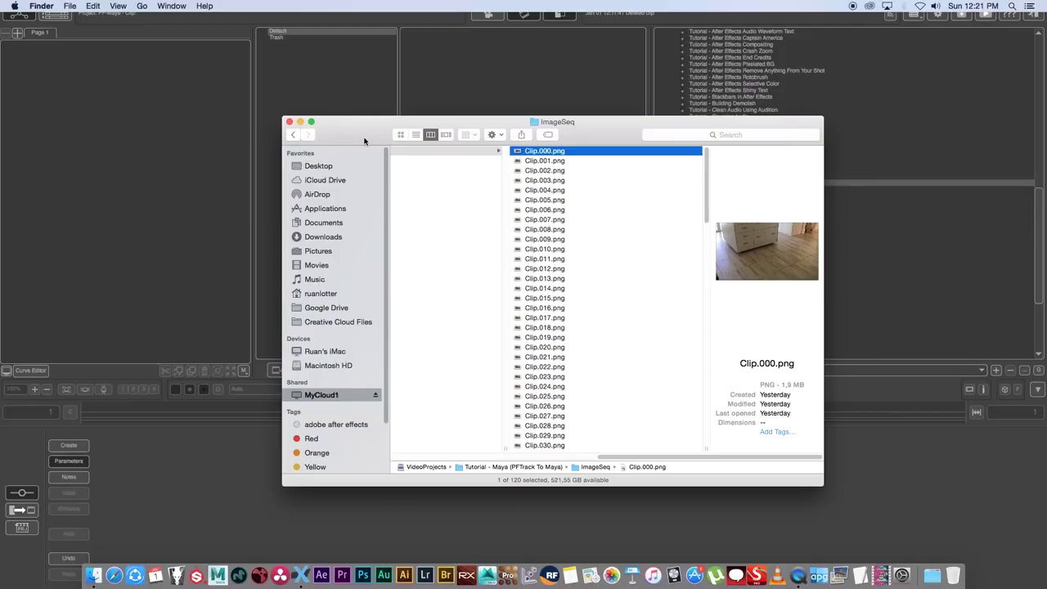
# - Examine the numbered PNG frames of the clip in the ImageSeq folder
pyautogui.moveTo(600, 131); pyautogui.dragTo(575, 127)
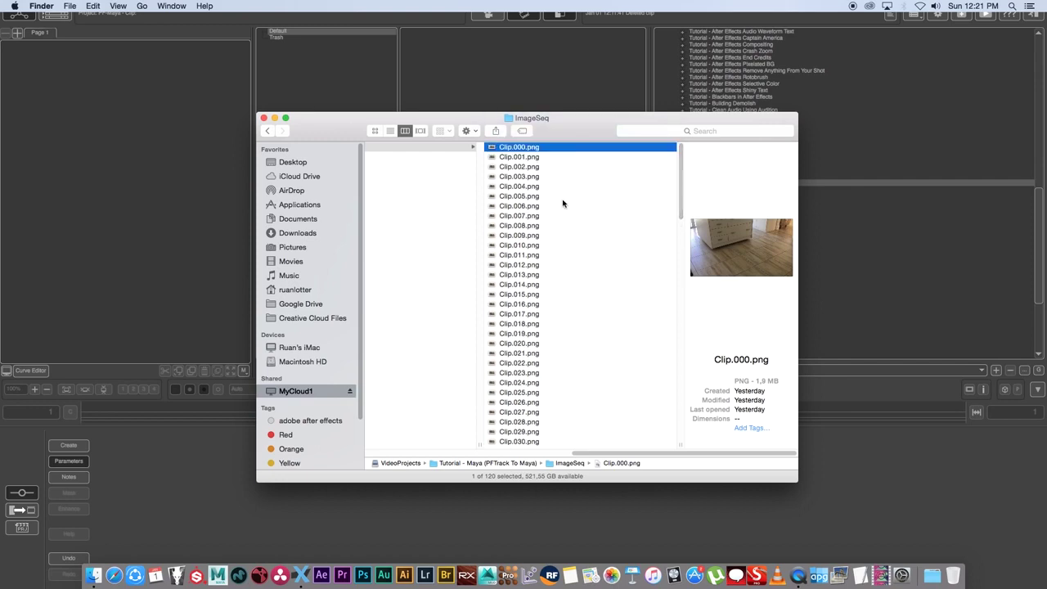
pyautogui.click(535, 157)
pyautogui.click(540, 148)
# - Switch to PFTrack, import the Clip sequence from the ImageSeq folder and place it as a node in the tree
pyautogui.click(168, 281)
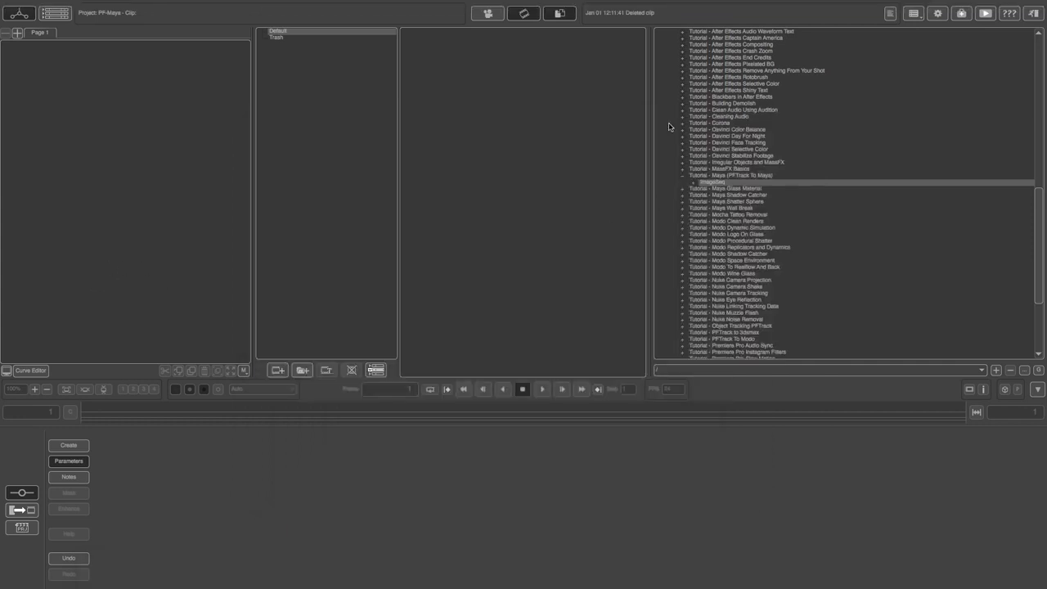
pyautogui.click(693, 183)
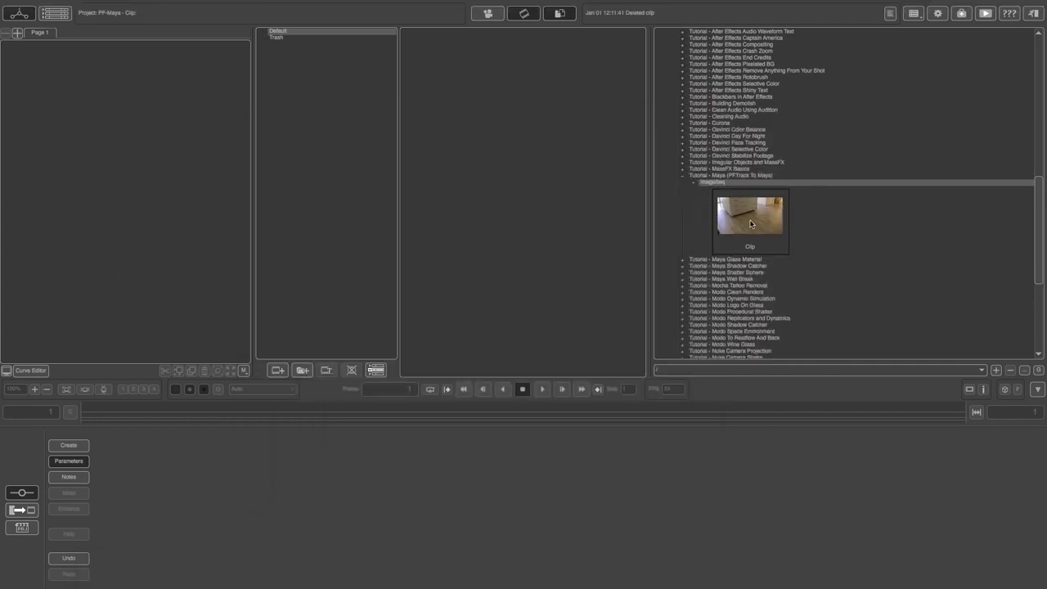
pyautogui.moveTo(748, 221); pyautogui.dragTo(495, 129)
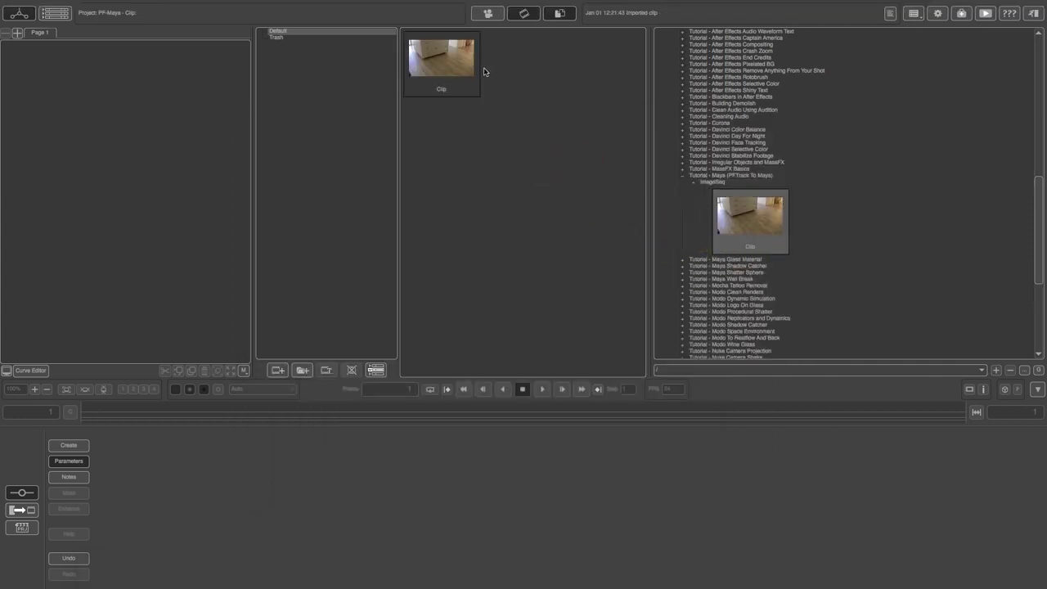
pyautogui.moveTo(447, 58); pyautogui.dragTo(163, 124)
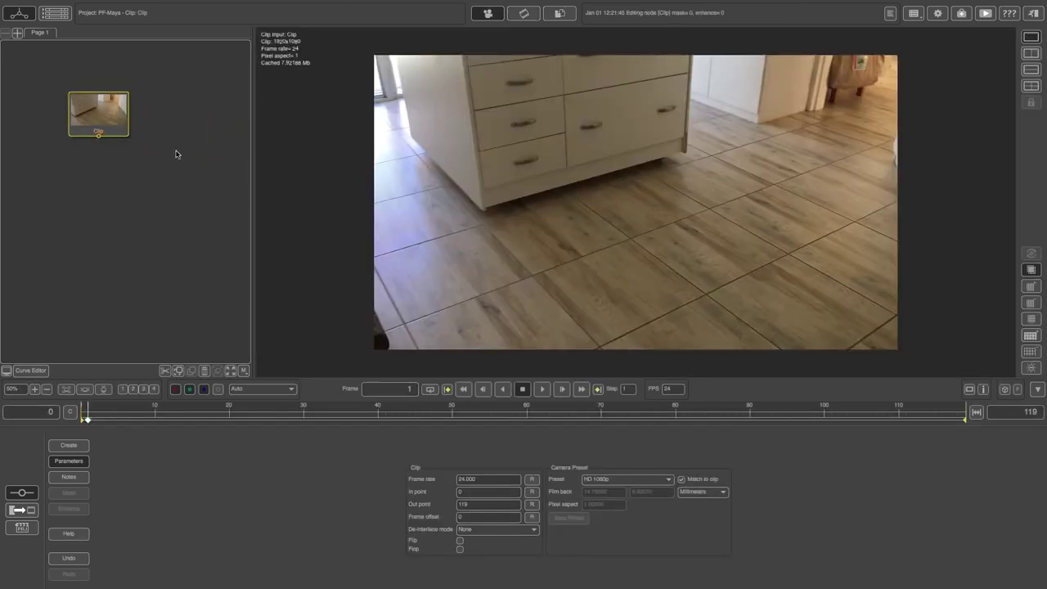
pyautogui.moveTo(104, 110); pyautogui.dragTo(111, 86)
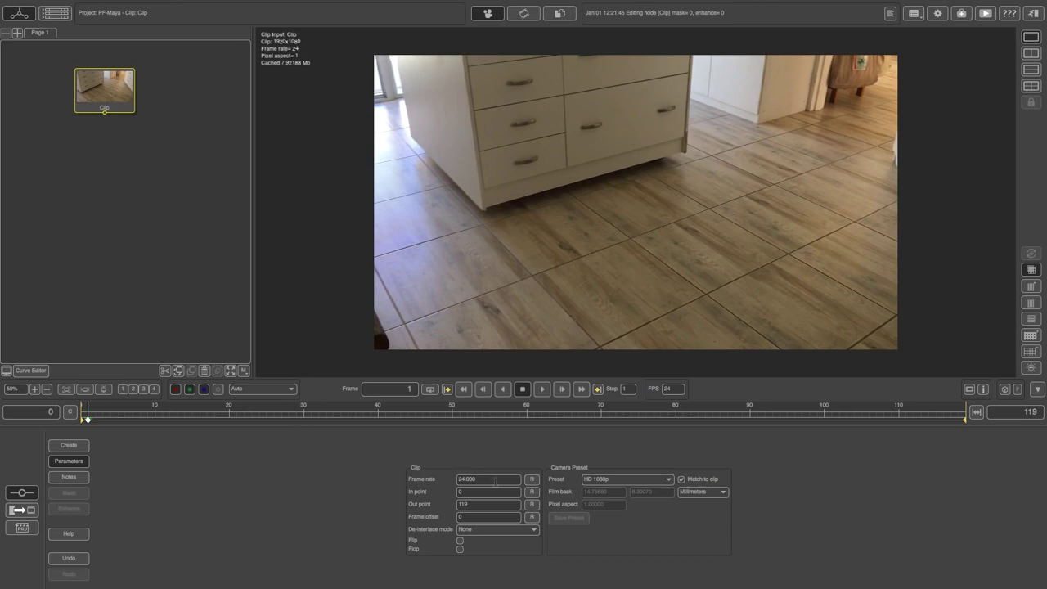
# - Cache the clip's frames and scrub through the footage, ending at frame 0
pyautogui.press('Return')
pyautogui.write('2')
pyautogui.press('space')
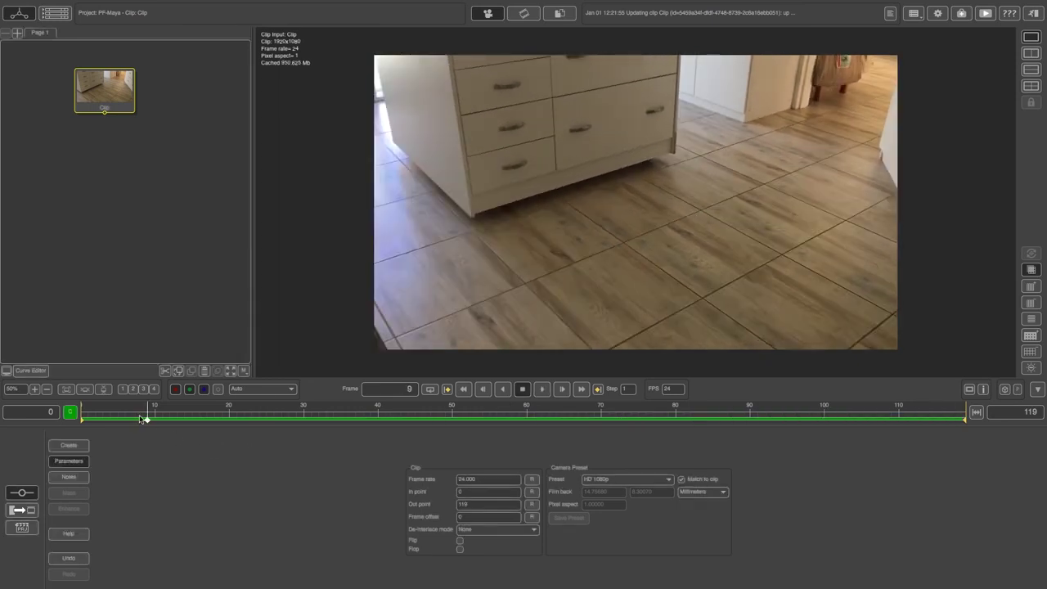
pyautogui.moveTo(142, 418); pyautogui.dragTo(285, 425)
pyautogui.moveTo(400, 417); pyautogui.dragTo(60, 420)
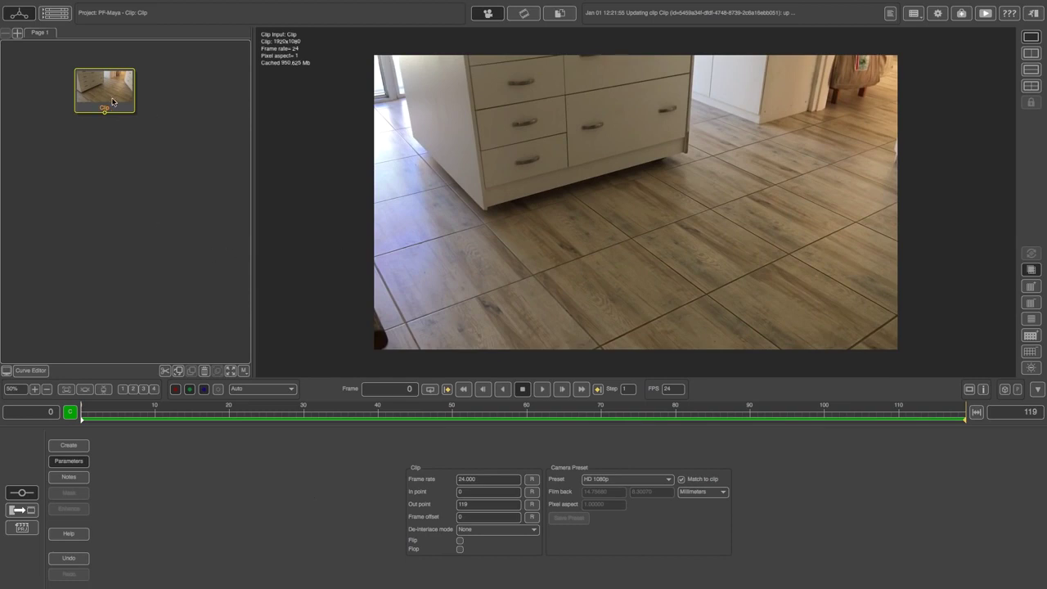
# - Add a User Track node to the Clip node and place a tracker on the floor-tile intersection in front of the cabinet corner
pyautogui.rightClick(110, 96)
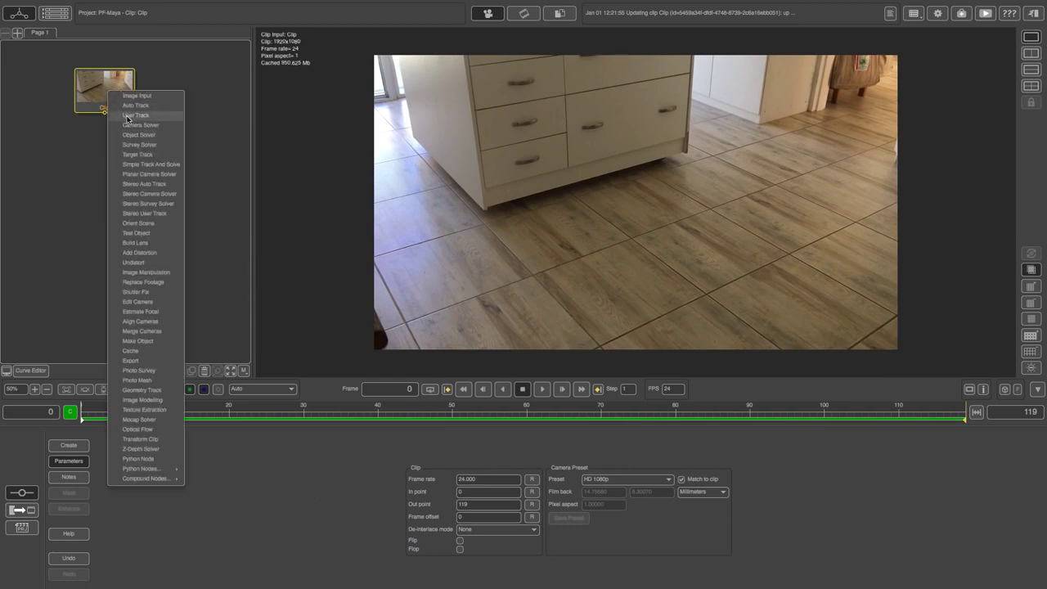
pyautogui.click(130, 119)
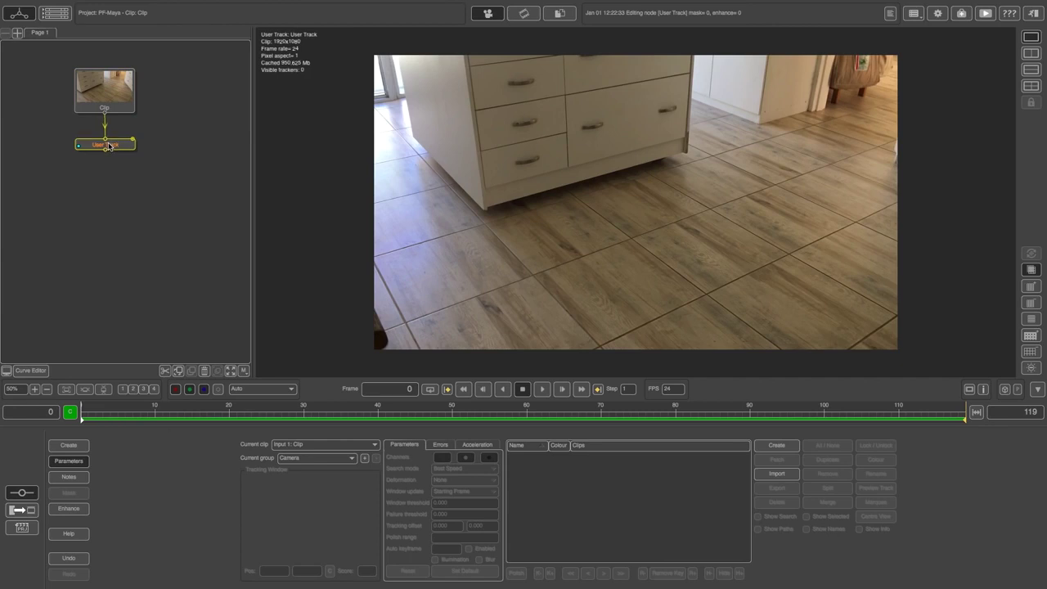
pyautogui.click(776, 446)
pyautogui.click(532, 274)
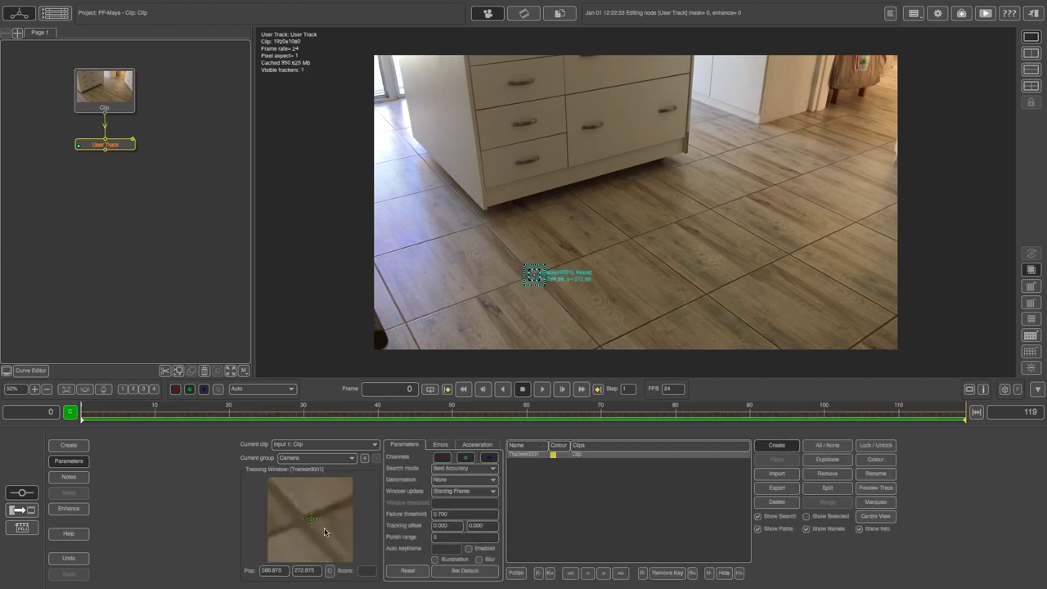
pyautogui.moveTo(324, 529); pyautogui.dragTo(331, 532)
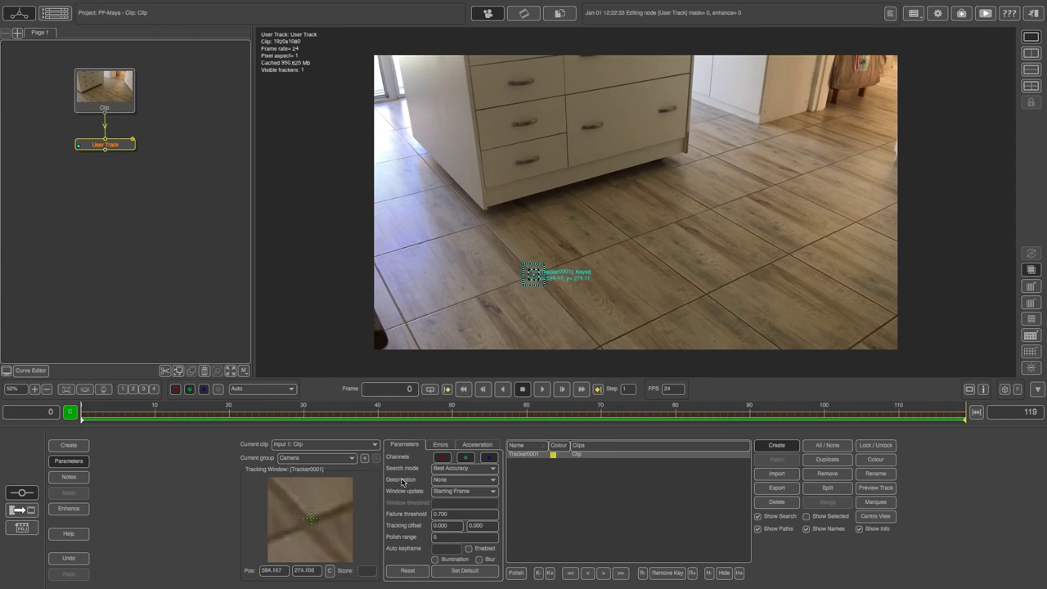
# - Set the tracker's deformation to Rotate, Scale and Skew, and save these tracker parameters as the default
pyautogui.click(463, 481)
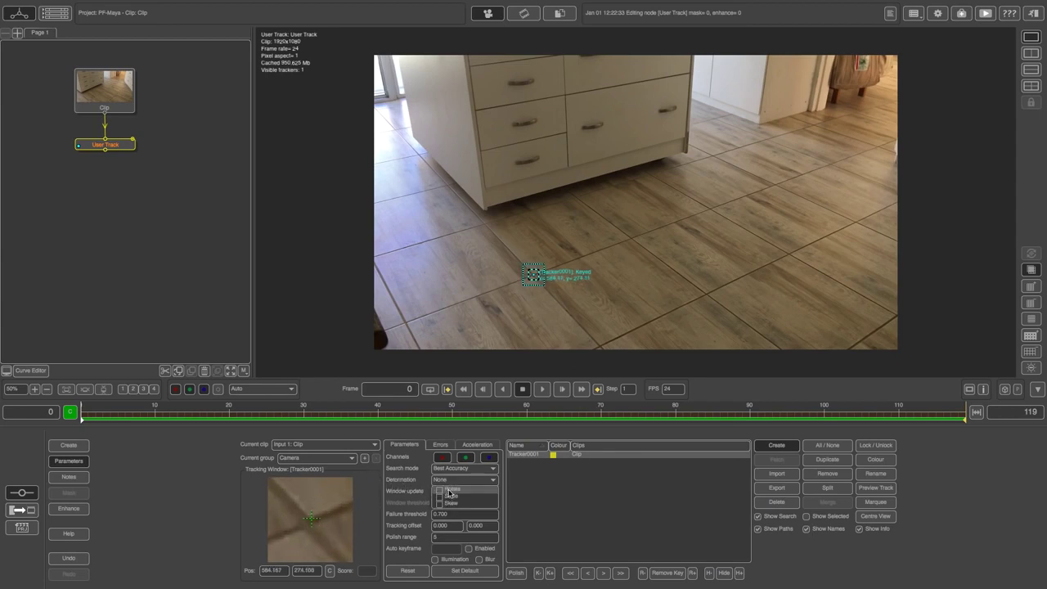
pyautogui.click(448, 490)
pyautogui.click(460, 481)
pyautogui.click(452, 497)
pyautogui.click(460, 481)
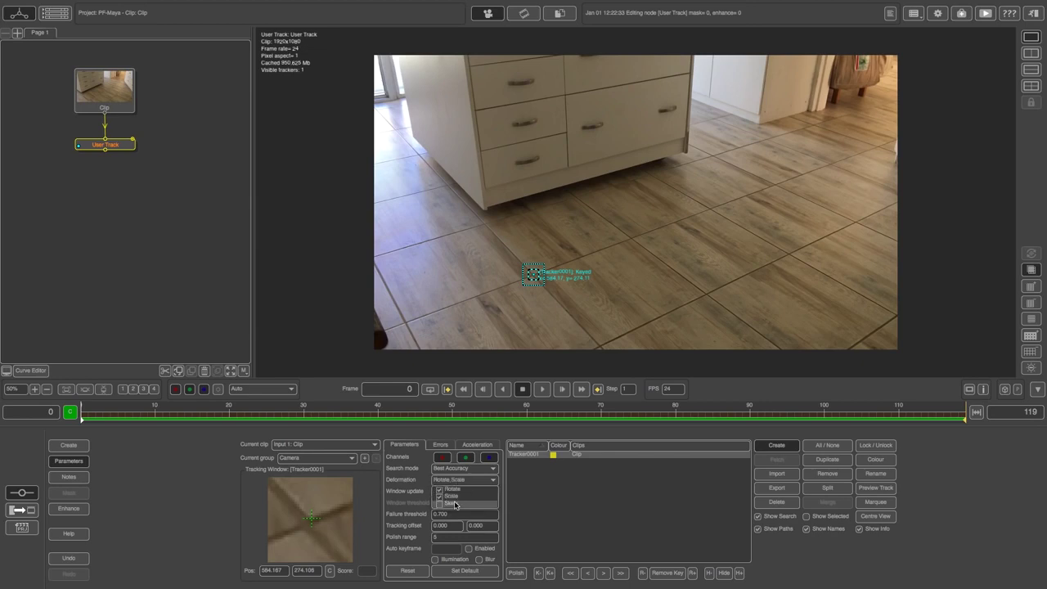
pyautogui.click(449, 504)
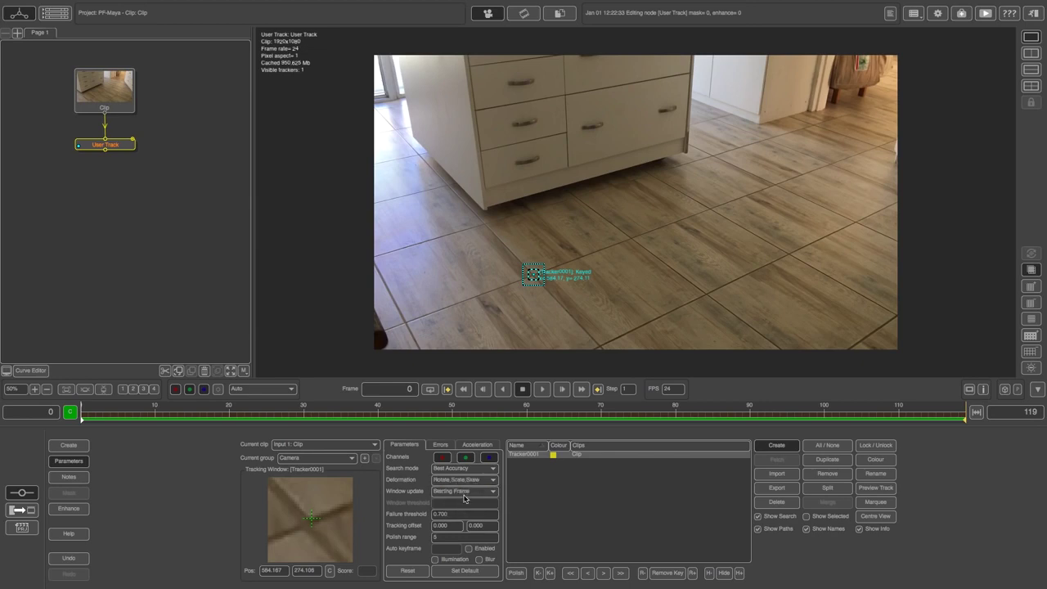
pyautogui.click(462, 571)
# - Track the first tracker forward, remove its keys after frame 92 and hide it from there on
pyautogui.click(621, 574)
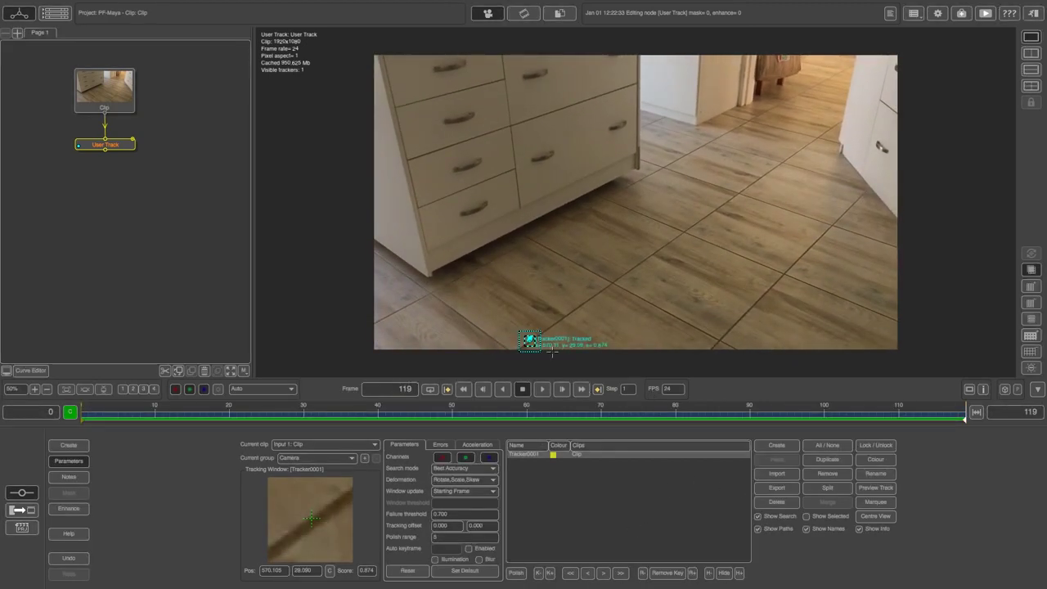
pyautogui.moveTo(712, 424); pyautogui.dragTo(770, 422)
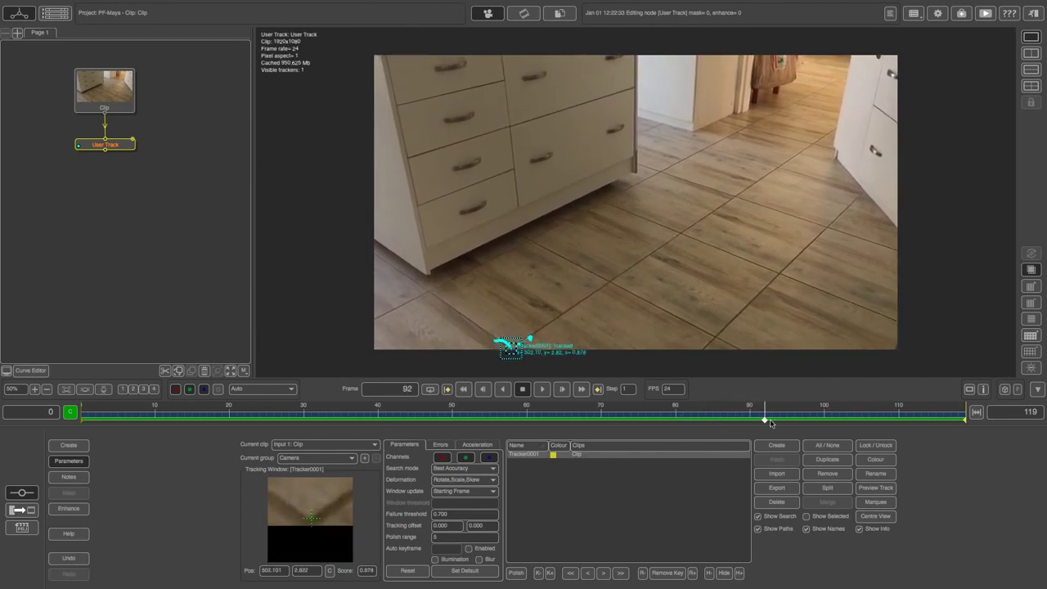
pyautogui.click(691, 573)
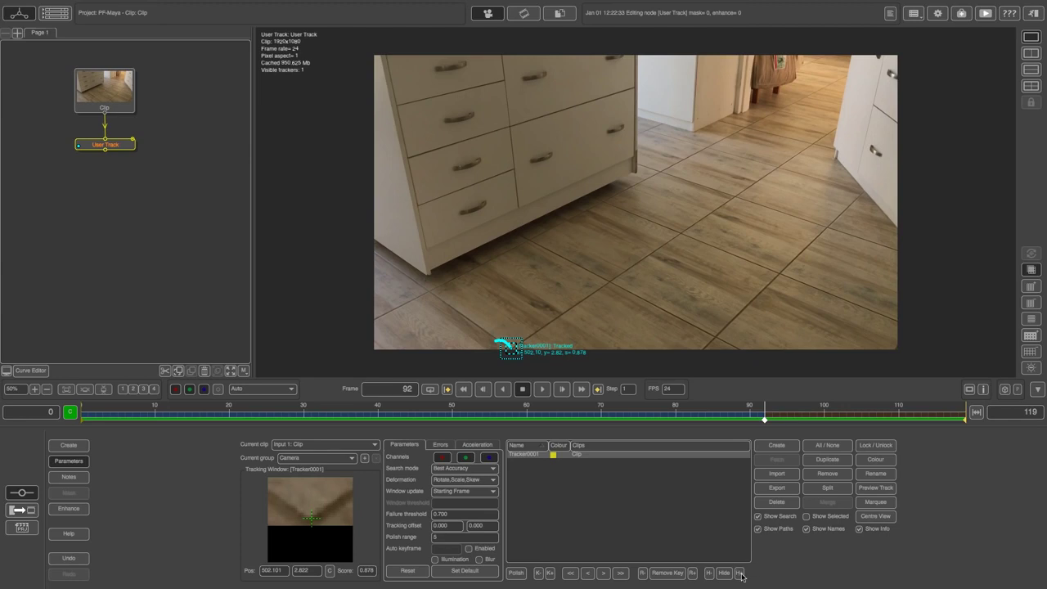
# - At frame 119, place a second tracker on the tile intersection below the cabinet and track it backward to frame 0
pyautogui.moveTo(764, 415); pyautogui.dragTo(981, 431)
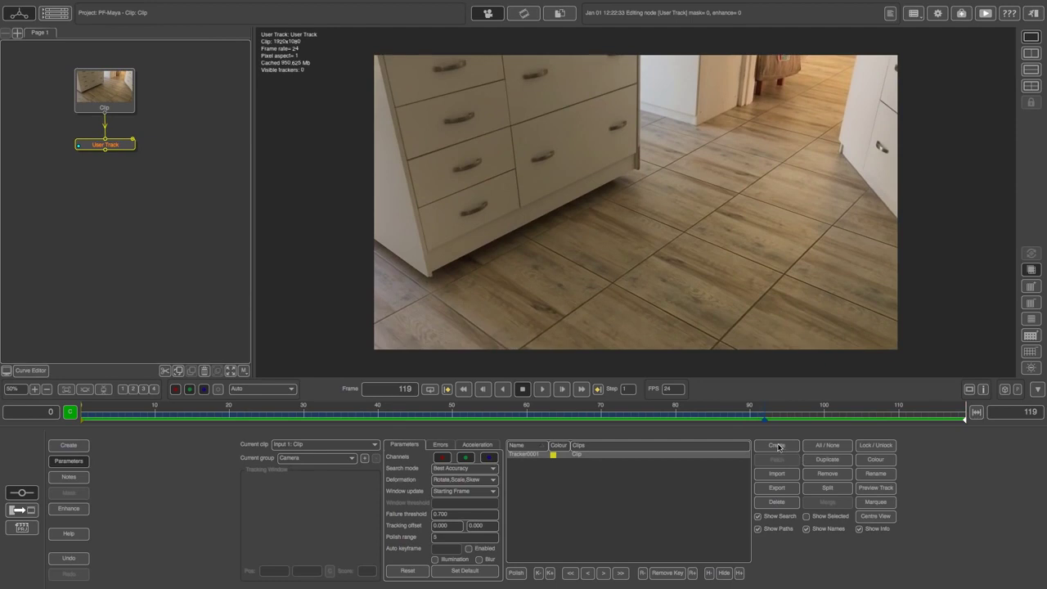
pyautogui.click(776, 447)
pyautogui.click(616, 276)
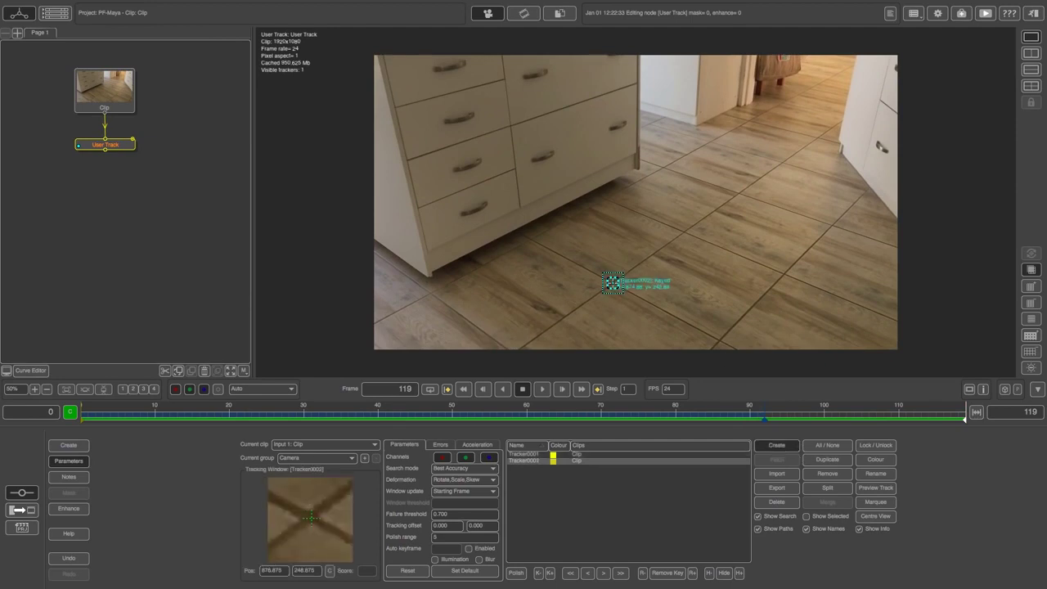
pyautogui.moveTo(327, 504); pyautogui.dragTo(323, 492)
pyautogui.click(572, 574)
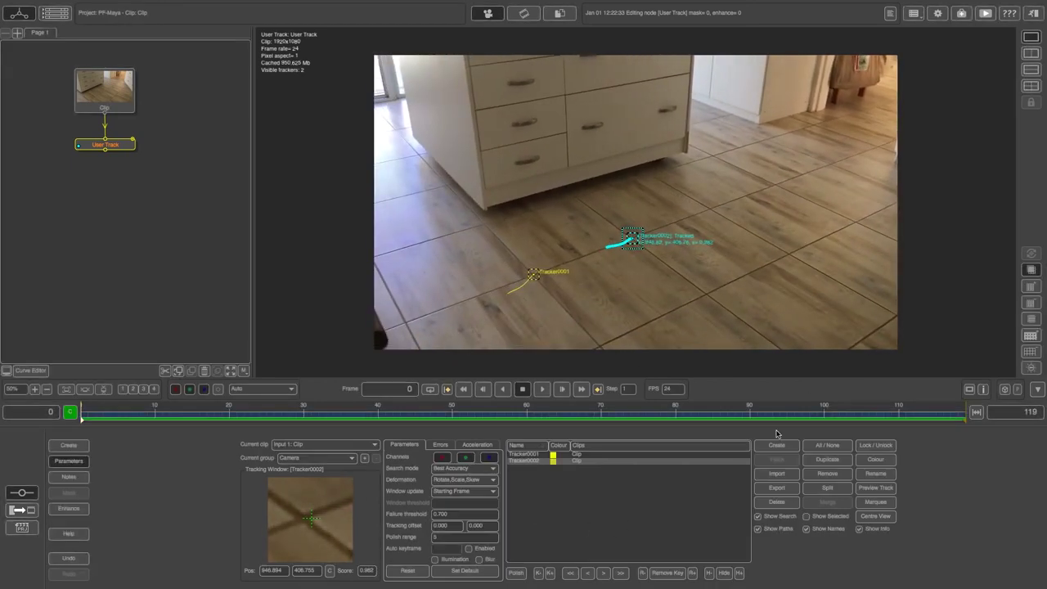
# - Add two more trackers on floor-tile intersections, tracking one forward from frame 0 and the other backward from frame 119
pyautogui.click(708, 295)
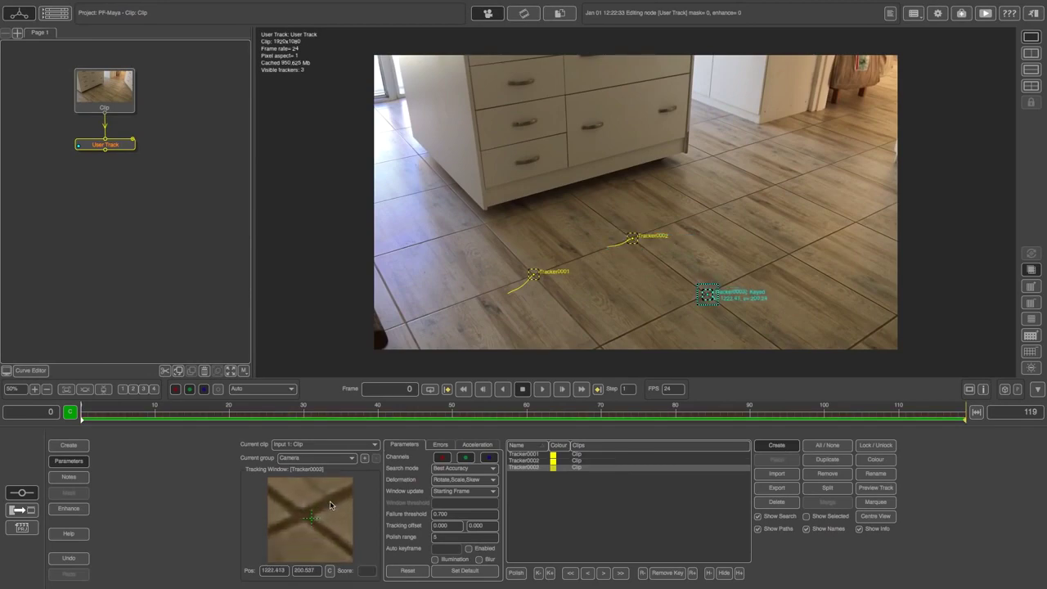
pyautogui.click(620, 572)
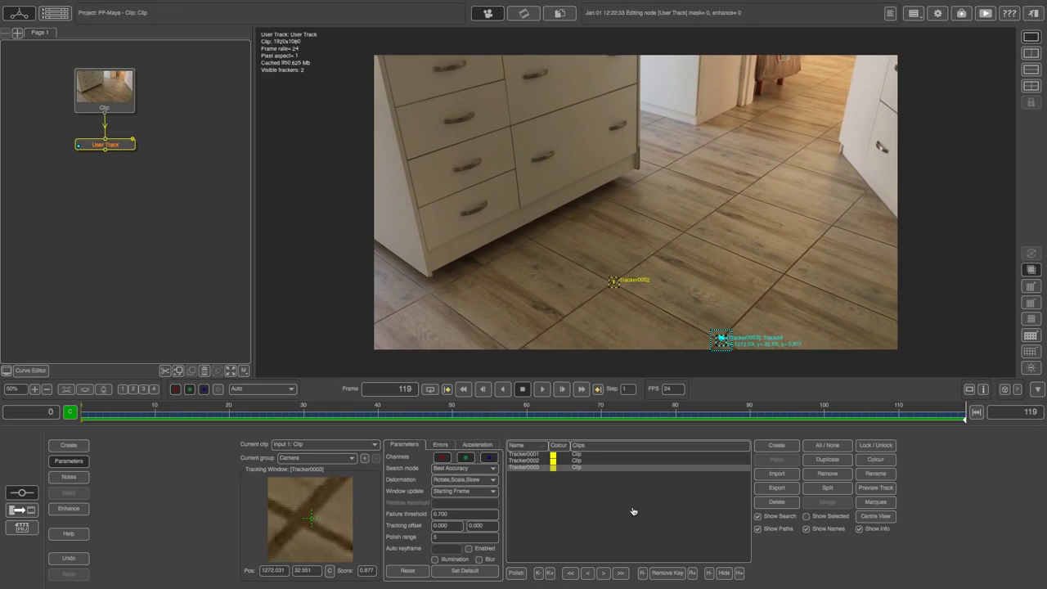
pyautogui.click(775, 448)
pyautogui.click(781, 274)
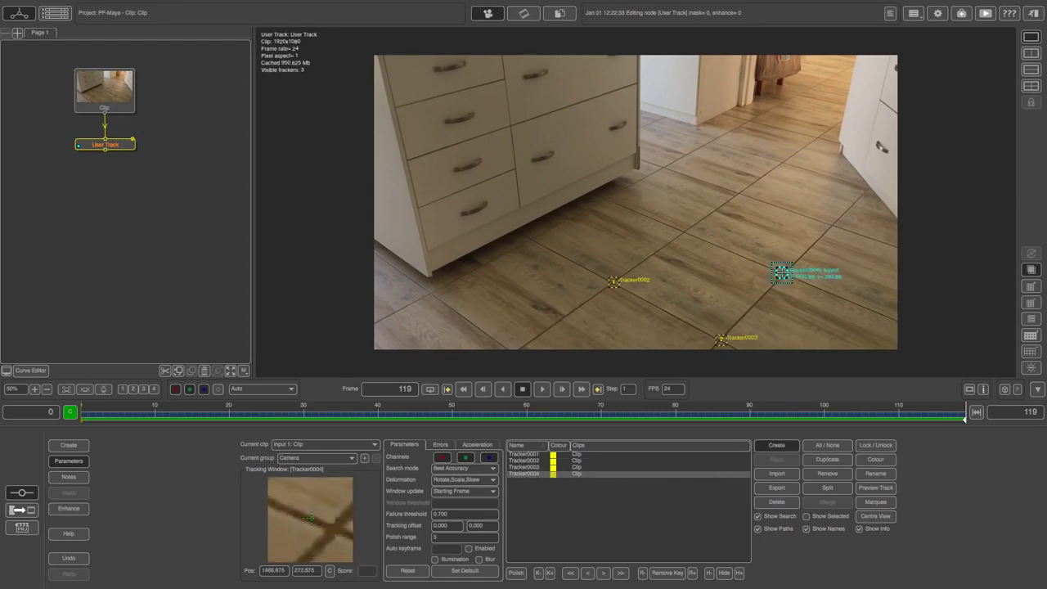
pyautogui.click(570, 573)
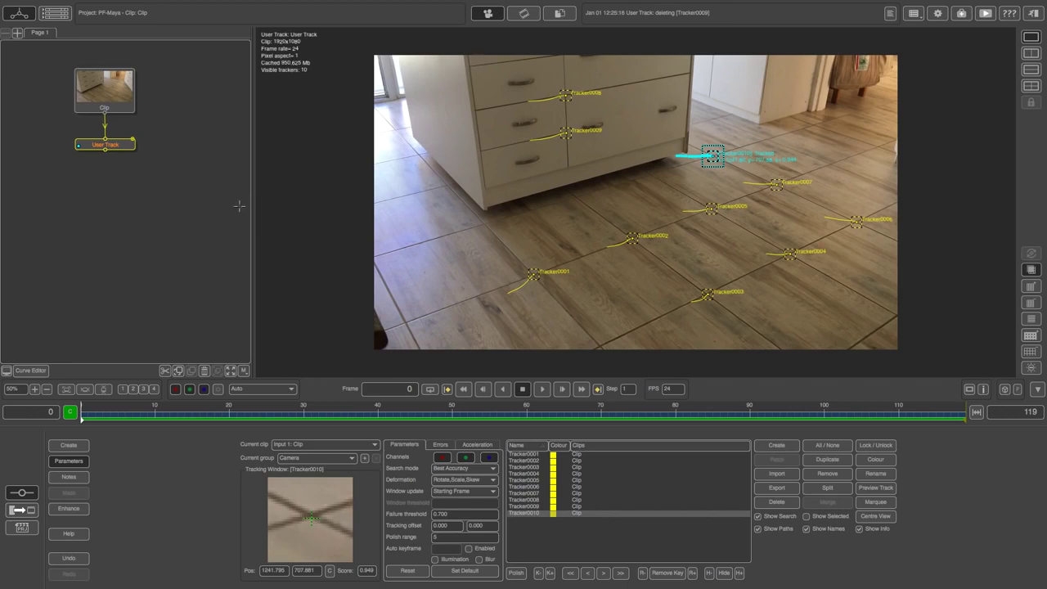
# - Add an Auto Track node after the User Track node and run automatic tracking on frames 0 to 119
pyautogui.rightClick(115, 147)
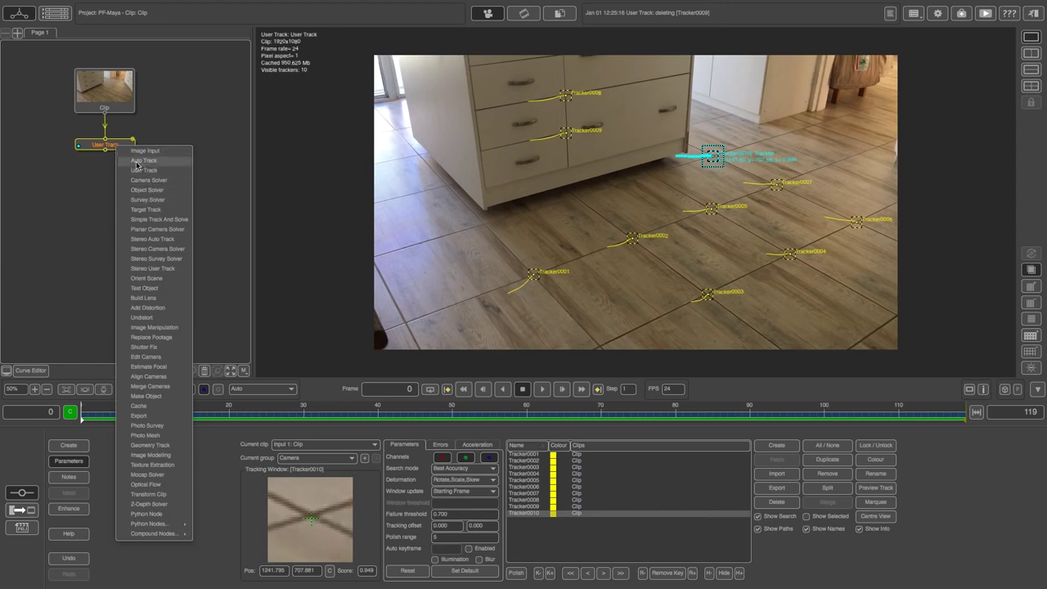
pyautogui.click(145, 160)
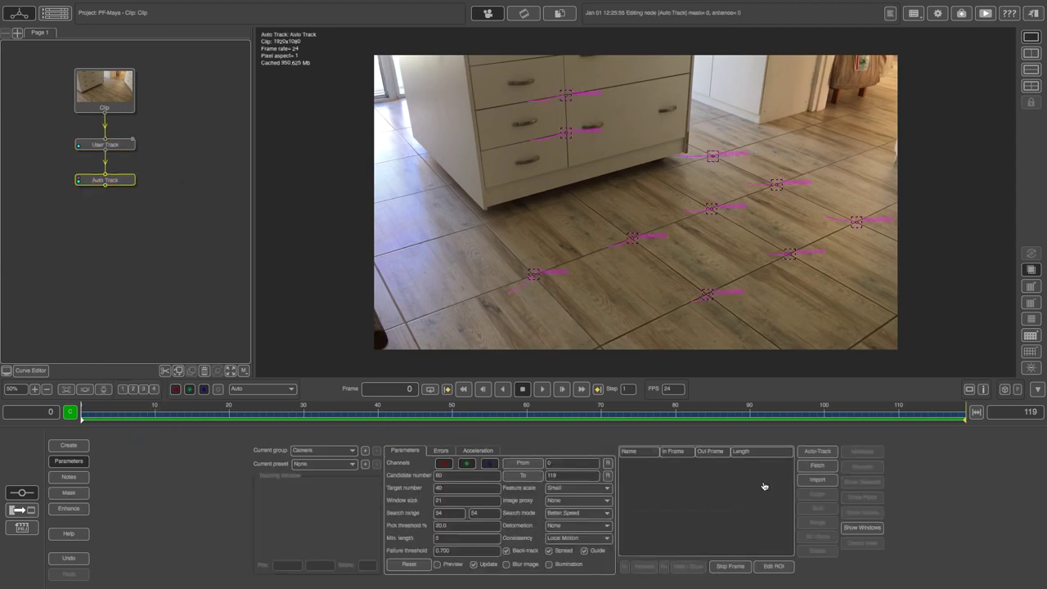
pyautogui.click(818, 451)
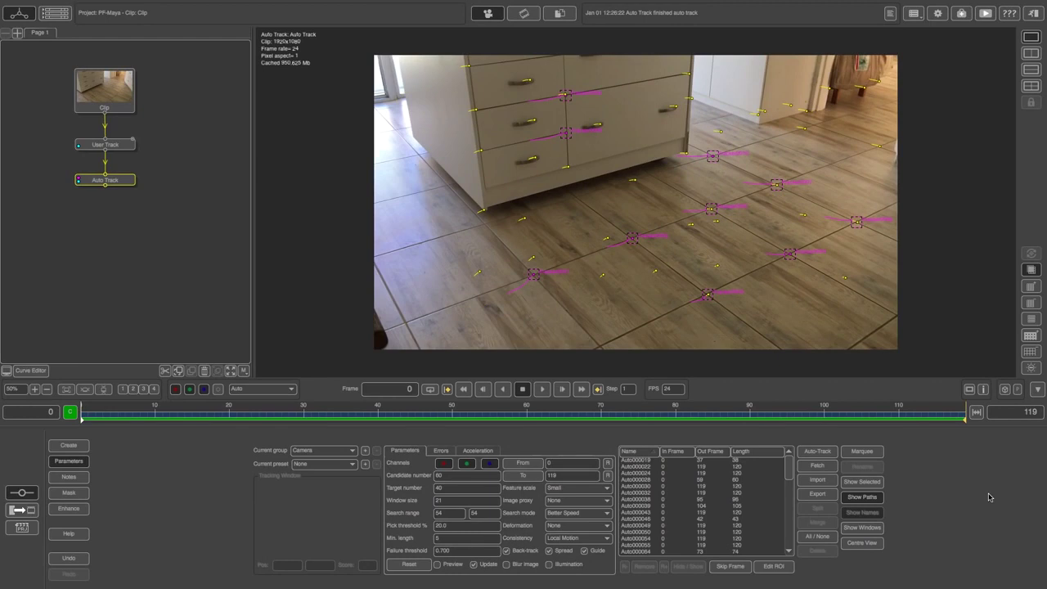
# - Dim the footage behind the tracking points and scrub from frame 0 to frame 67 to check the auto-tracks
pyautogui.moveTo(87, 420)
pyautogui.mouseDown()
pyautogui.moveTo(656, 426)
pyautogui.moveTo(205, 439)
pyautogui.moveTo(153, 428)
pyautogui.moveTo(423, 405)
pyautogui.moveTo(81, 421)
pyautogui.mouseUp()
pyautogui.click(1032, 369)
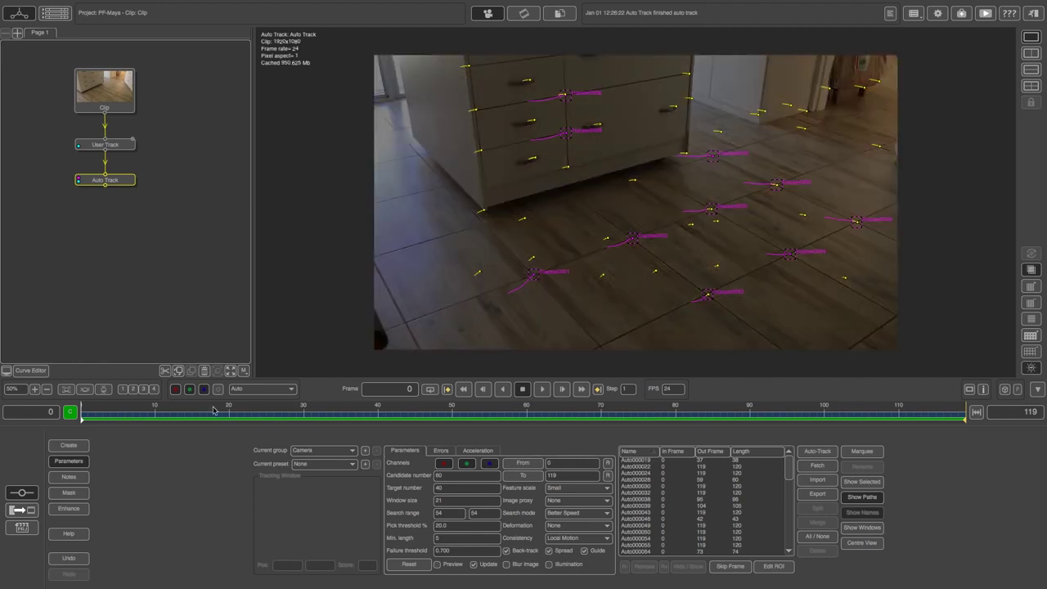
pyautogui.moveTo(90, 413); pyautogui.dragTo(578, 386)
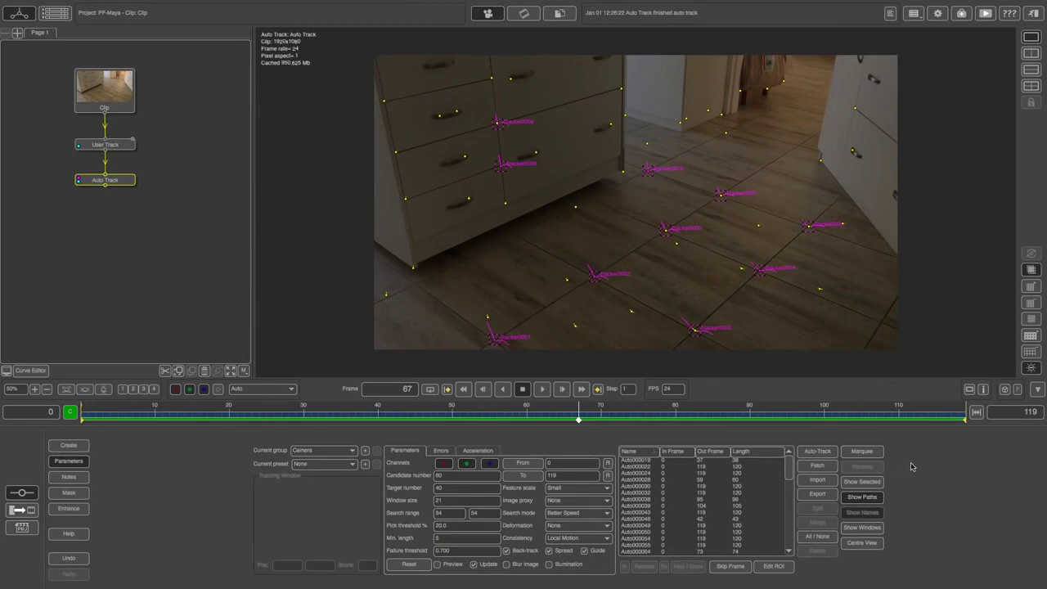
# - Marquee-select the two auto-tracks on the floor beside the second user tracker and scrub the timeline to inspect their paths
pyautogui.click(865, 451)
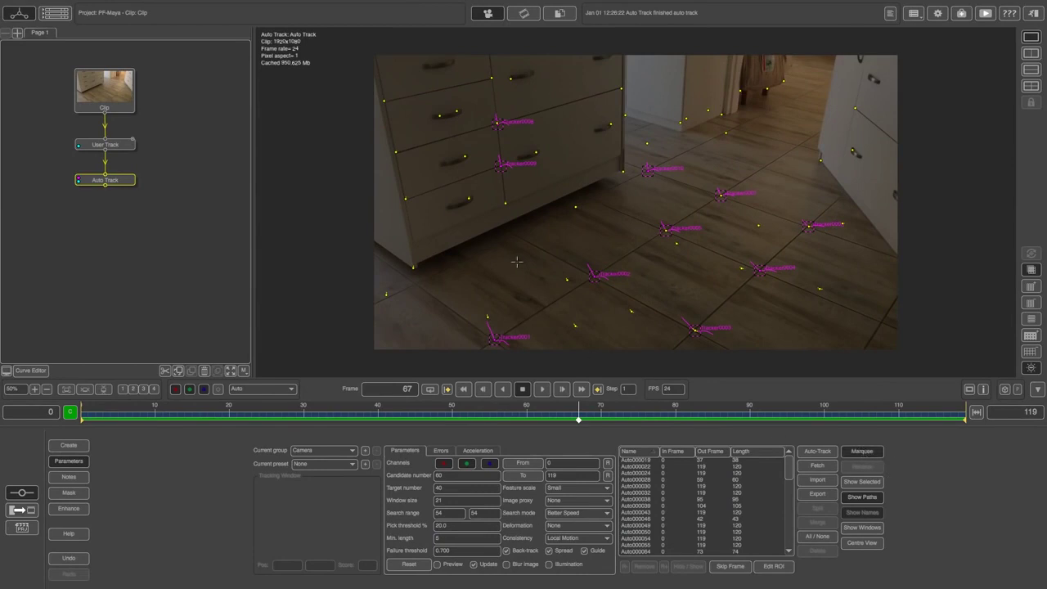
pyautogui.moveTo(546, 264); pyautogui.dragTo(585, 347)
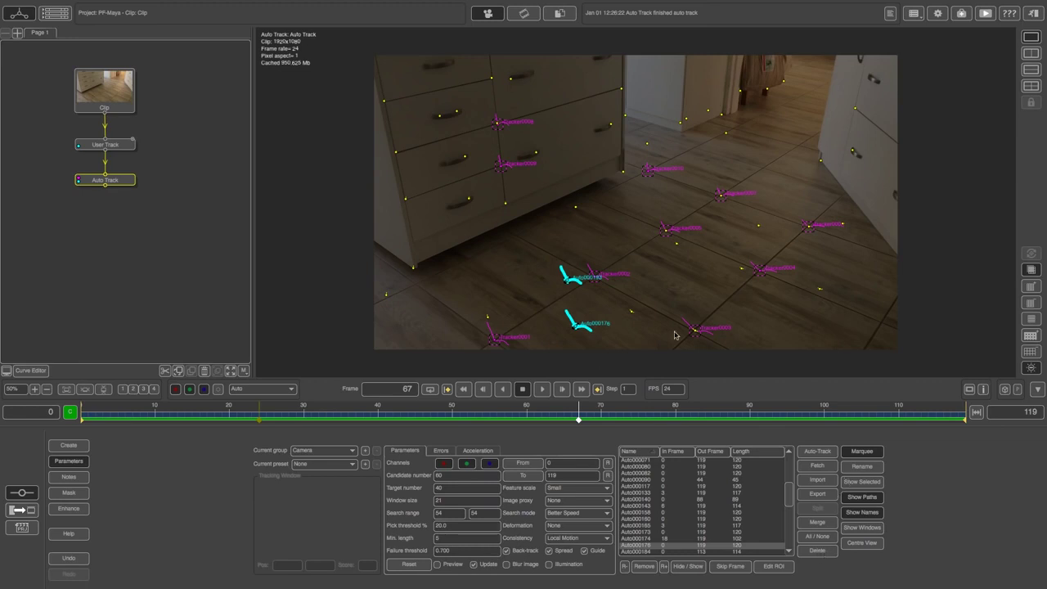
pyautogui.click(835, 417)
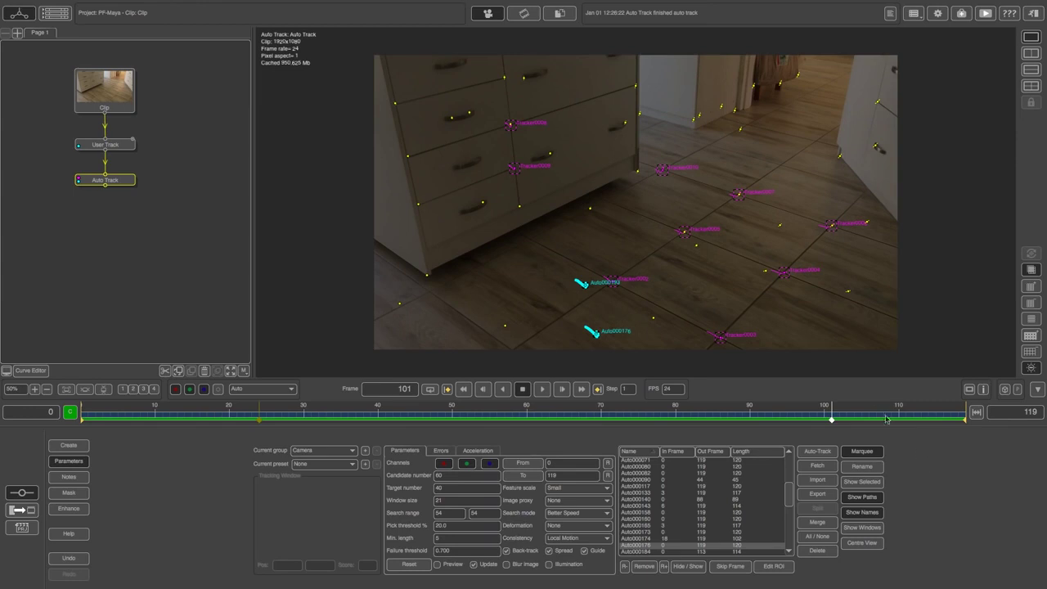
pyautogui.moveTo(870, 416); pyautogui.dragTo(570, 416)
pyautogui.rightClick(109, 180)
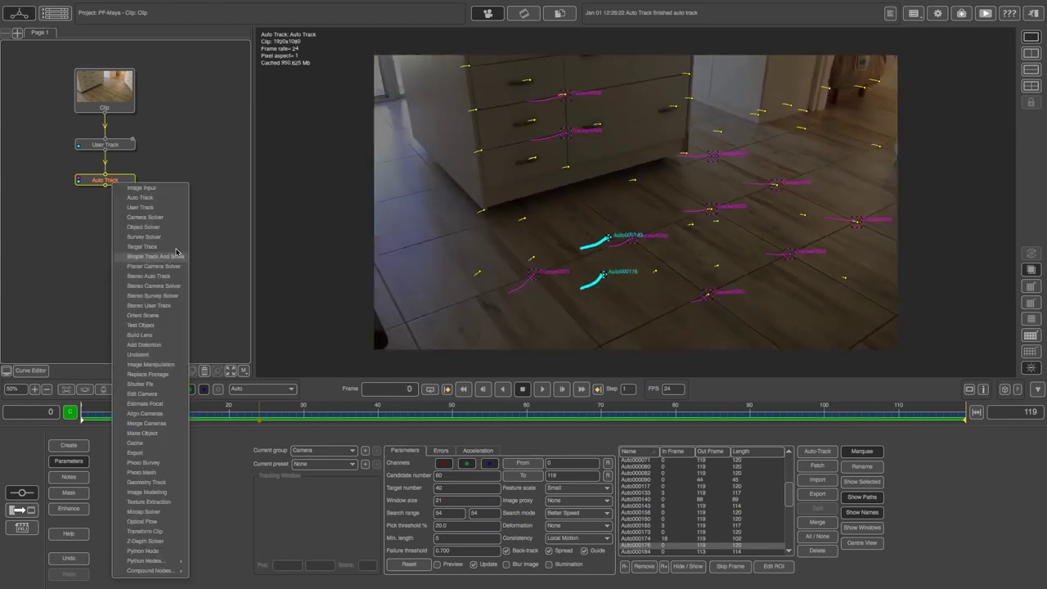
pyautogui.click(216, 225)
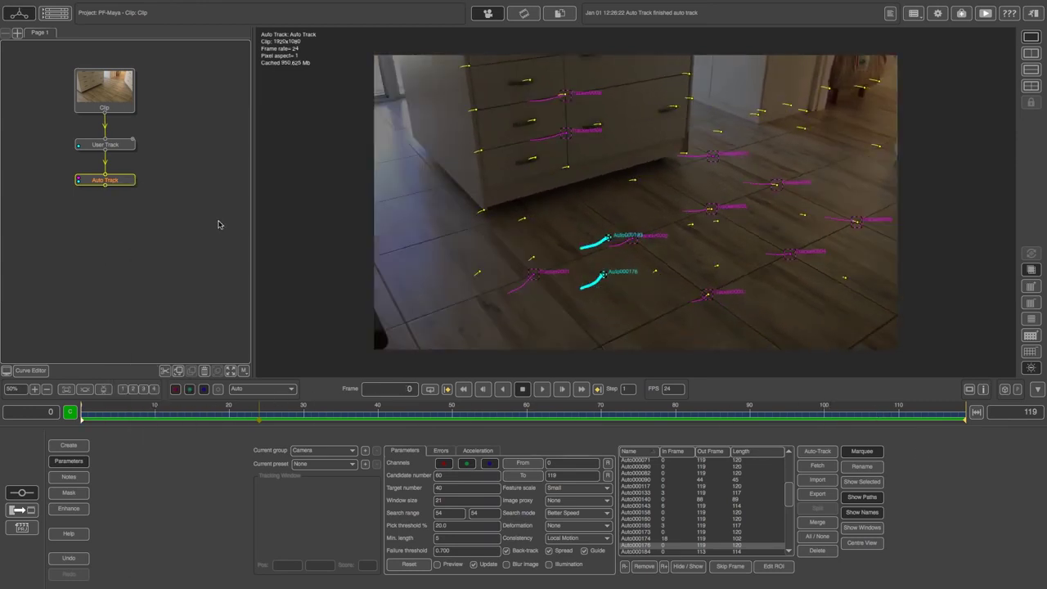
# - Add a Camera Solver node linked after the Auto Track node and solve the whole camera
pyautogui.click(218, 225)
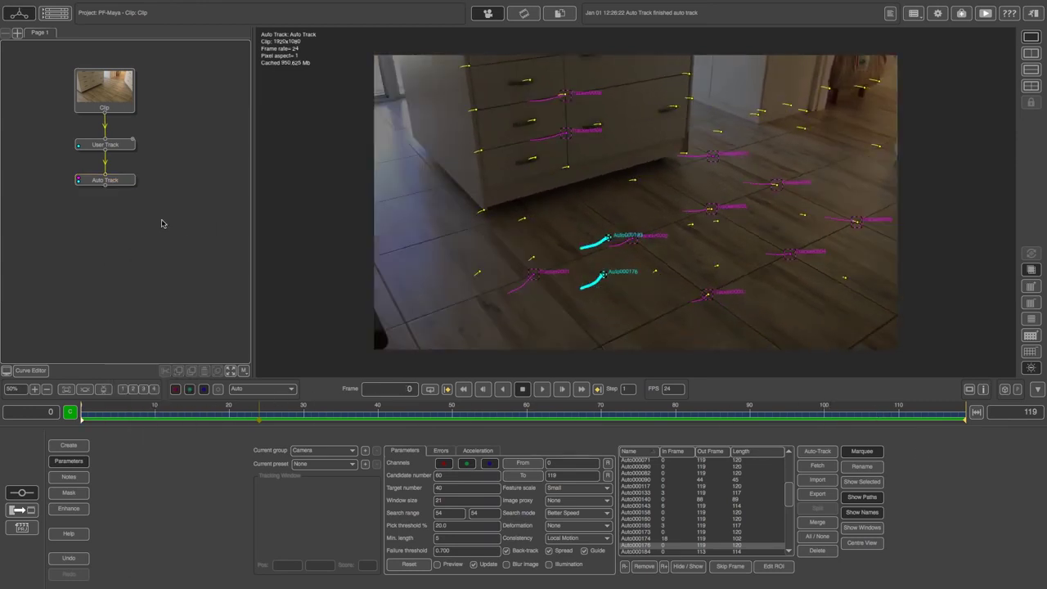
pyautogui.rightClick(110, 180)
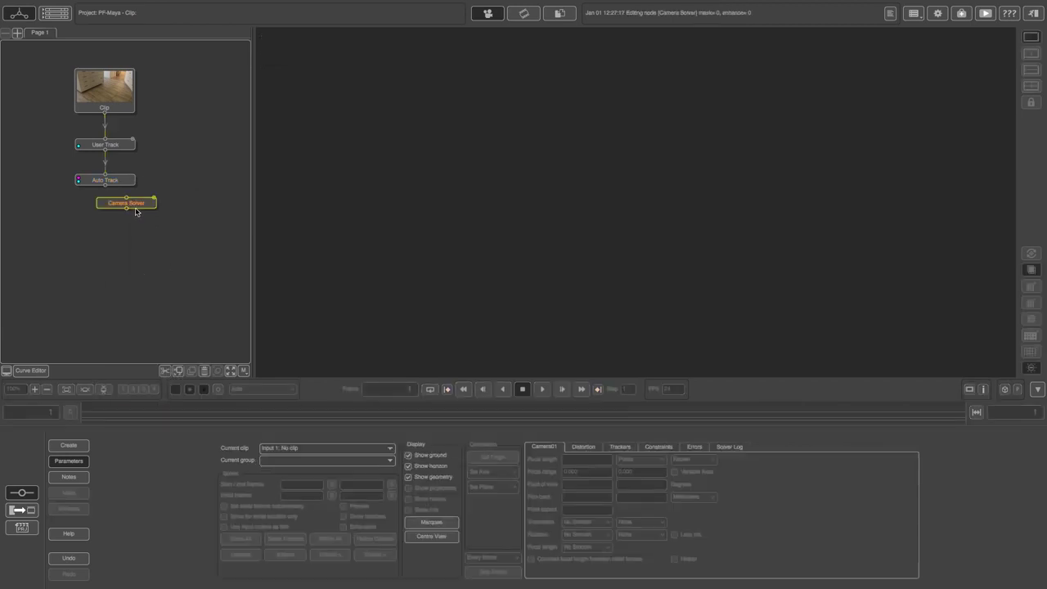
pyautogui.moveTo(118, 198)
pyautogui.mouseDown()
pyautogui.moveTo(107, 220)
pyautogui.moveTo(104, 186)
pyautogui.mouseUp()
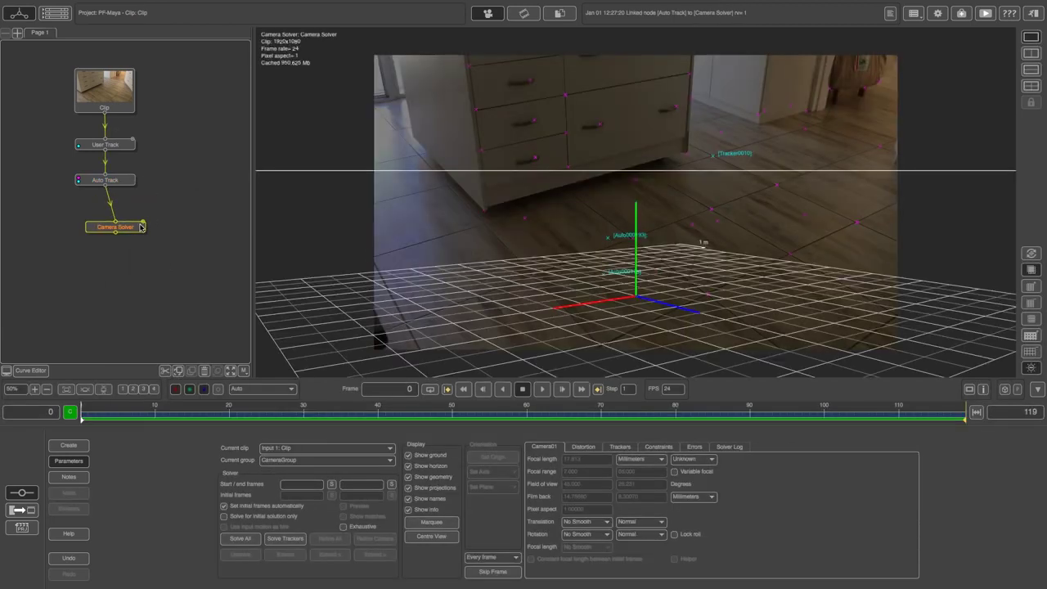
pyautogui.click(239, 539)
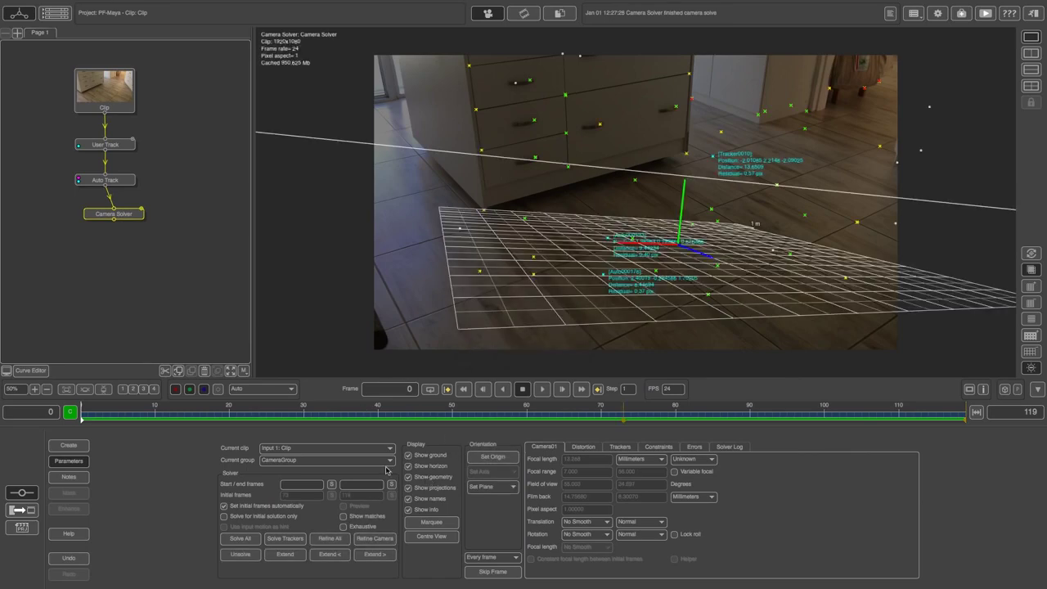
pyautogui.moveTo(92, 418)
pyautogui.mouseDown()
pyautogui.moveTo(598, 404)
pyautogui.moveTo(932, 414)
pyautogui.moveTo(708, 406)
pyautogui.moveTo(87, 418)
pyautogui.moveTo(646, 393)
pyautogui.moveTo(946, 417)
pyautogui.moveTo(82, 417)
pyautogui.mouseUp()
# - Deactivate all the auto-tracks in the solver's tracker list, leaving only the user trackers active
pyautogui.click(620, 446)
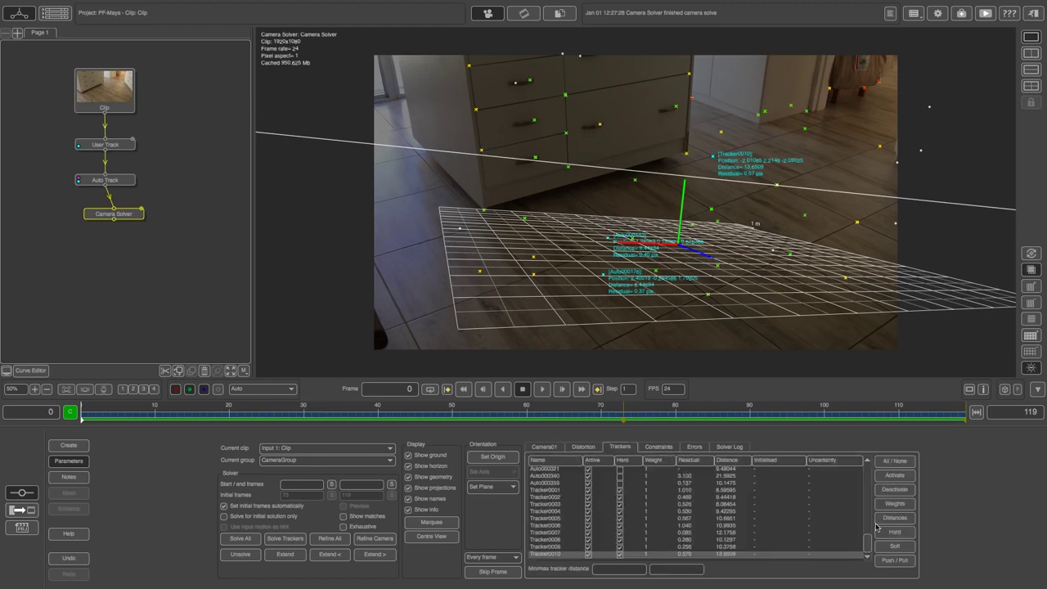
pyautogui.moveTo(868, 543); pyautogui.dragTo(868, 464)
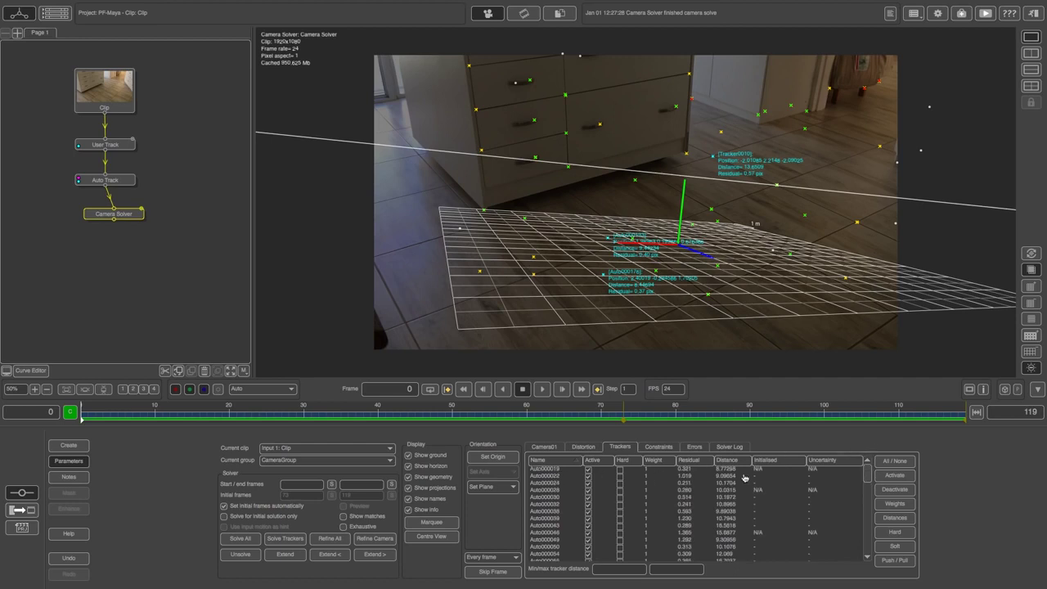
pyautogui.click(542, 469)
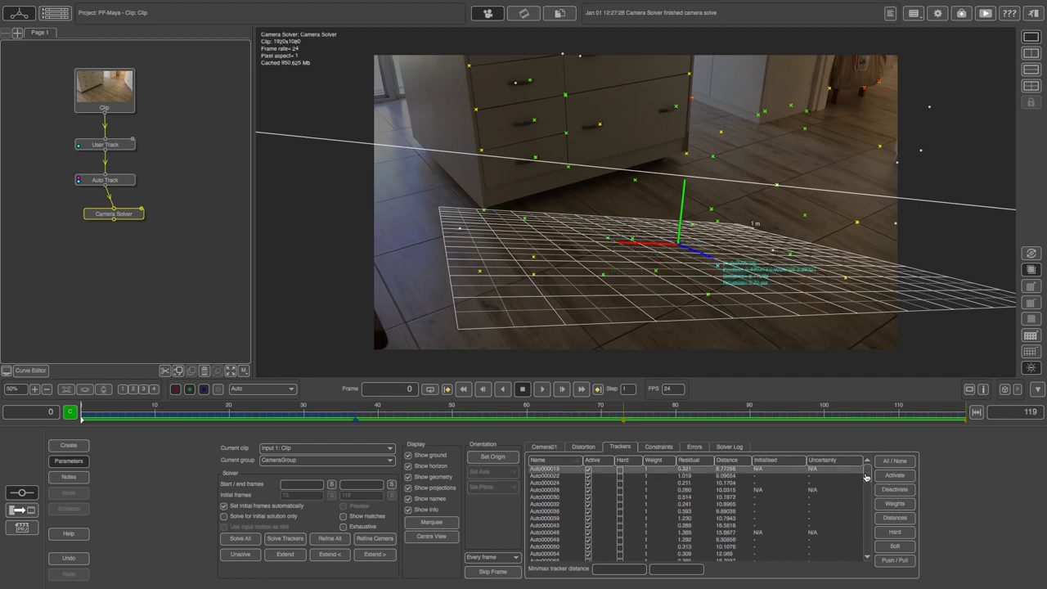
pyautogui.moveTo(866, 477); pyautogui.dragTo(864, 542)
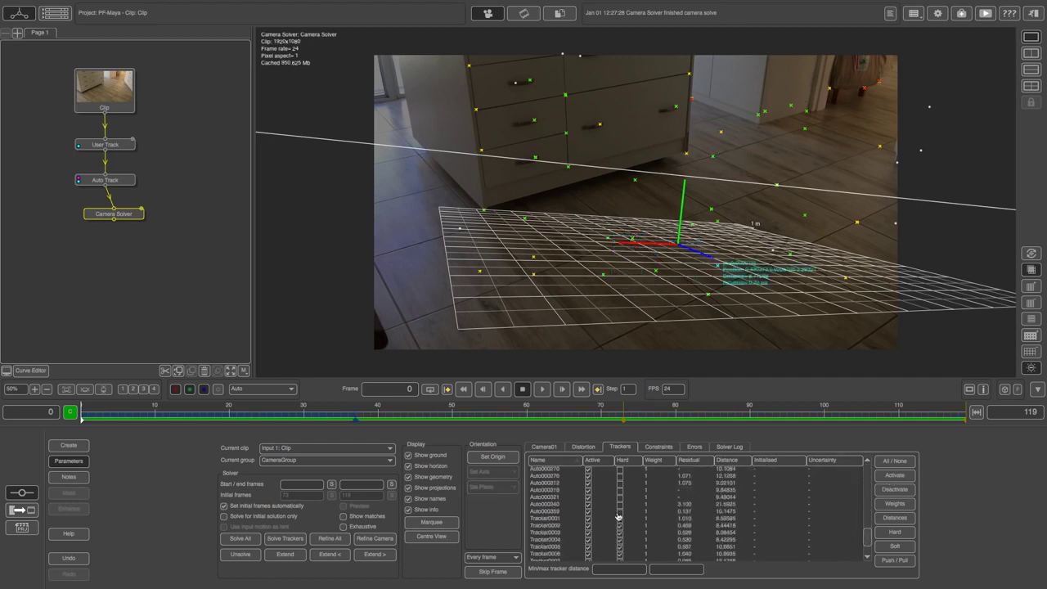
pyautogui.keyDown('shift'); pyautogui.click(551, 519); pyautogui.keyUp('shift')
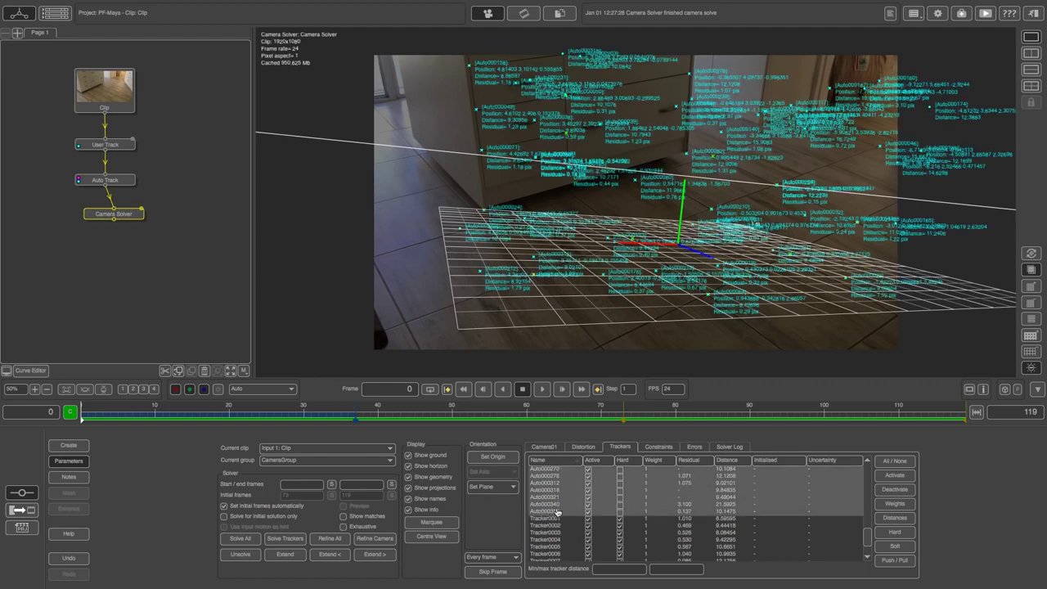
pyautogui.click(895, 491)
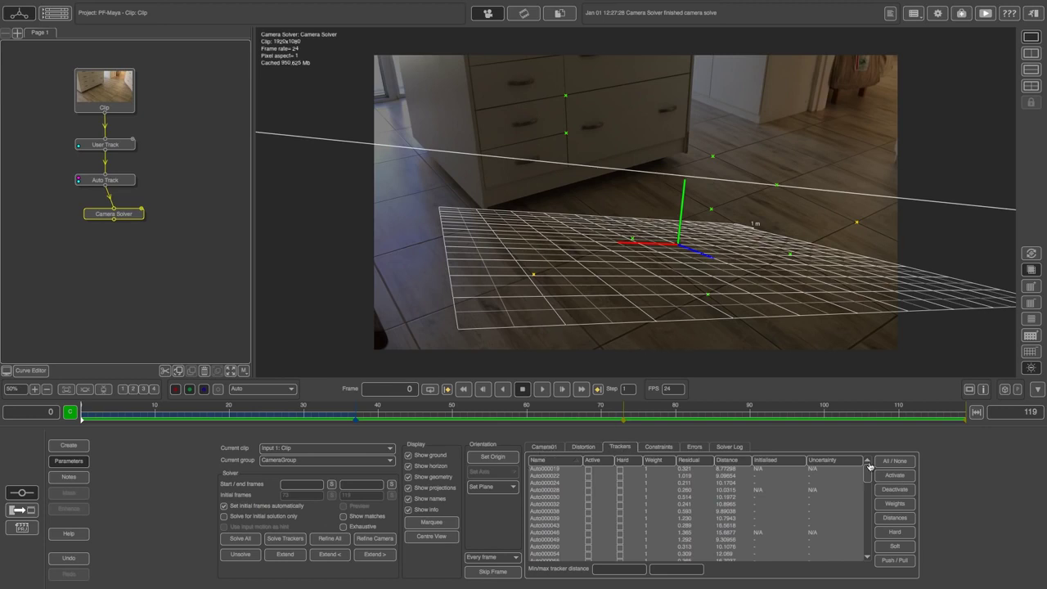
# - Marquee-select floor trackers Tracker0002, Tracker0003, Tracker0006 and Tracker0007, set them as the X-Z plane, and play the clip to check the ground grid
pyautogui.click(435, 525)
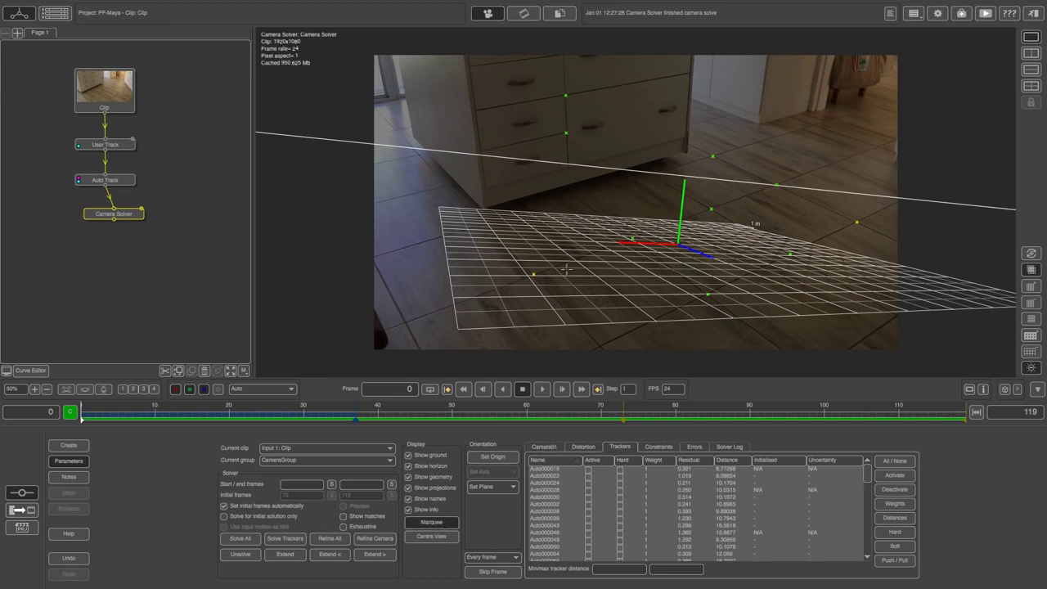
pyautogui.moveTo(625, 232); pyautogui.dragTo(648, 252)
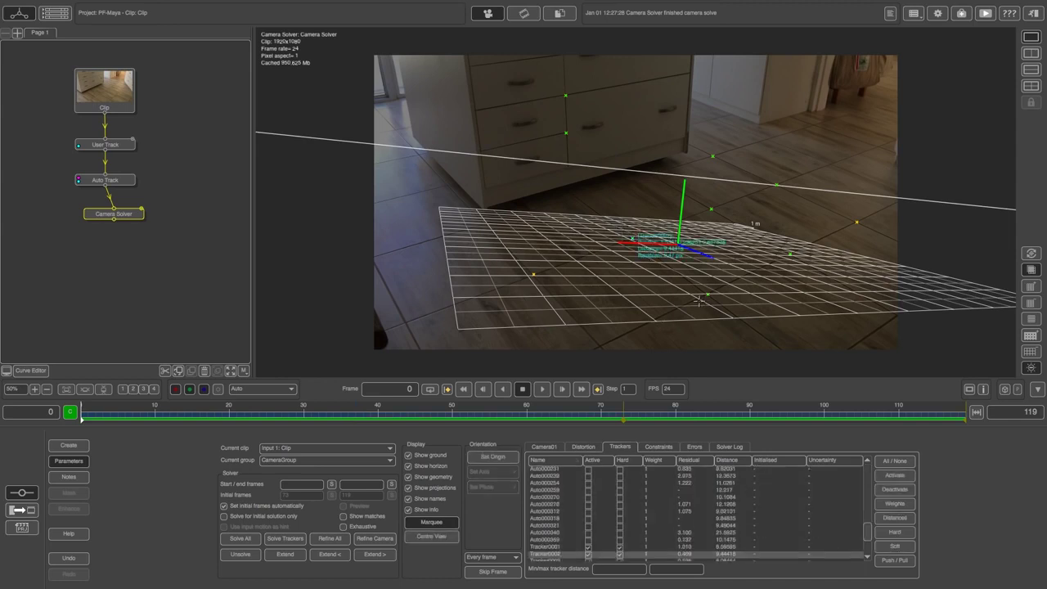
pyautogui.keyDown('shift'); pyautogui.moveTo(705, 286); pyautogui.dragTo(726, 338); pyautogui.keyUp('shift')
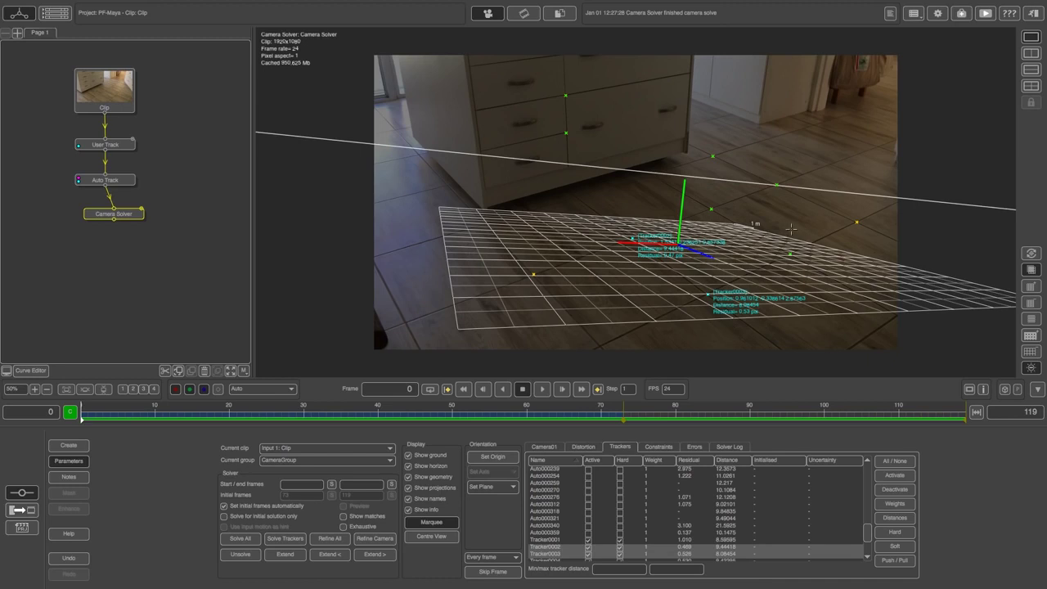
pyautogui.keyDown('shift'); pyautogui.moveTo(837, 211); pyautogui.dragTo(869, 237); pyautogui.keyUp('shift')
pyautogui.keyDown('shift'); pyautogui.moveTo(760, 166); pyautogui.dragTo(795, 201); pyautogui.keyUp('shift')
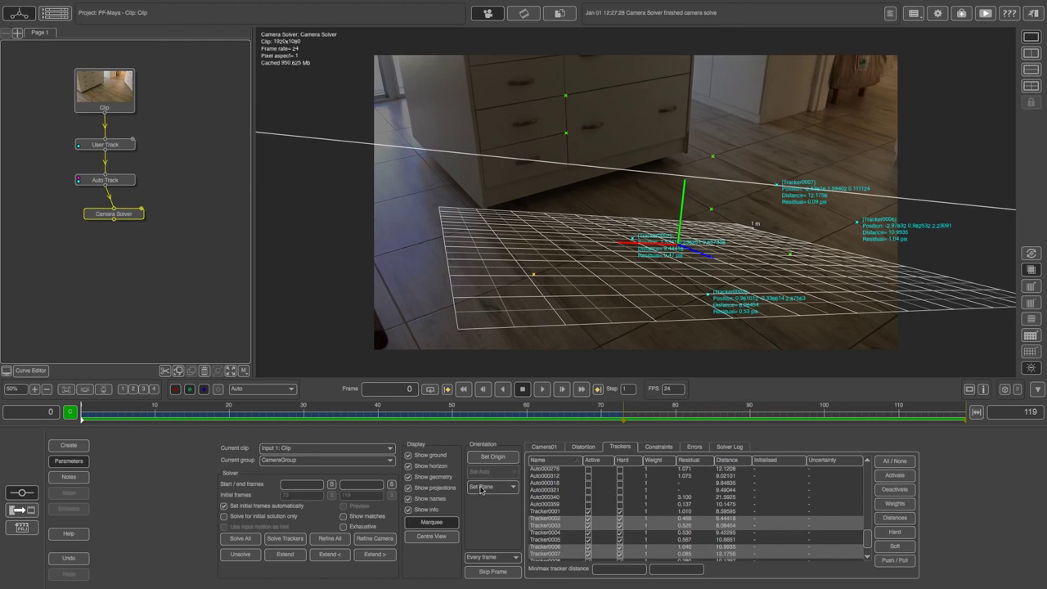
pyautogui.click(495, 488)
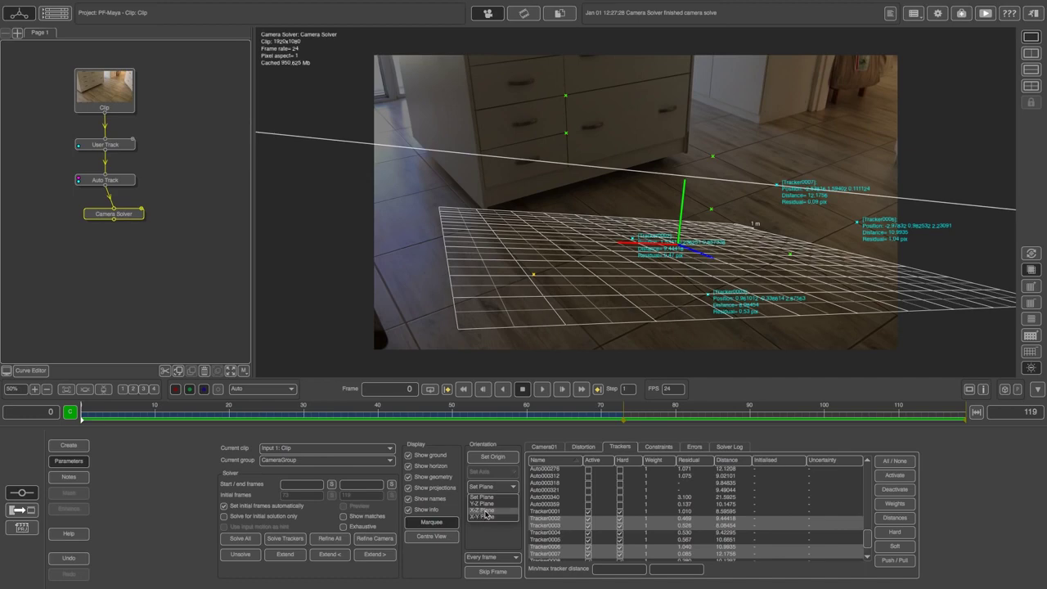
pyautogui.click(485, 511)
pyautogui.moveTo(279, 417); pyautogui.dragTo(81, 419)
pyautogui.press('space')
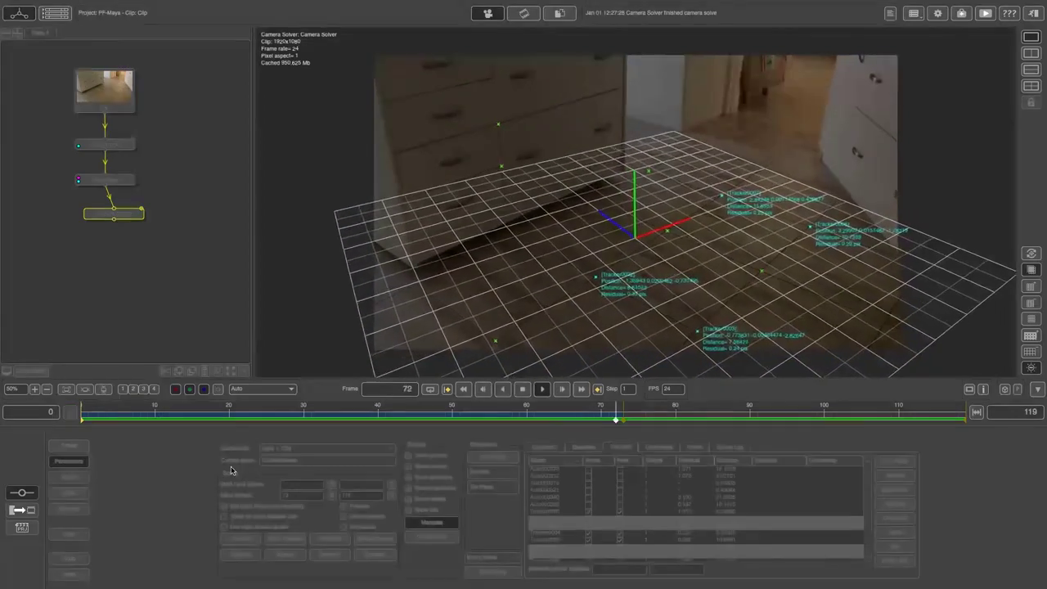
pyautogui.press('space')
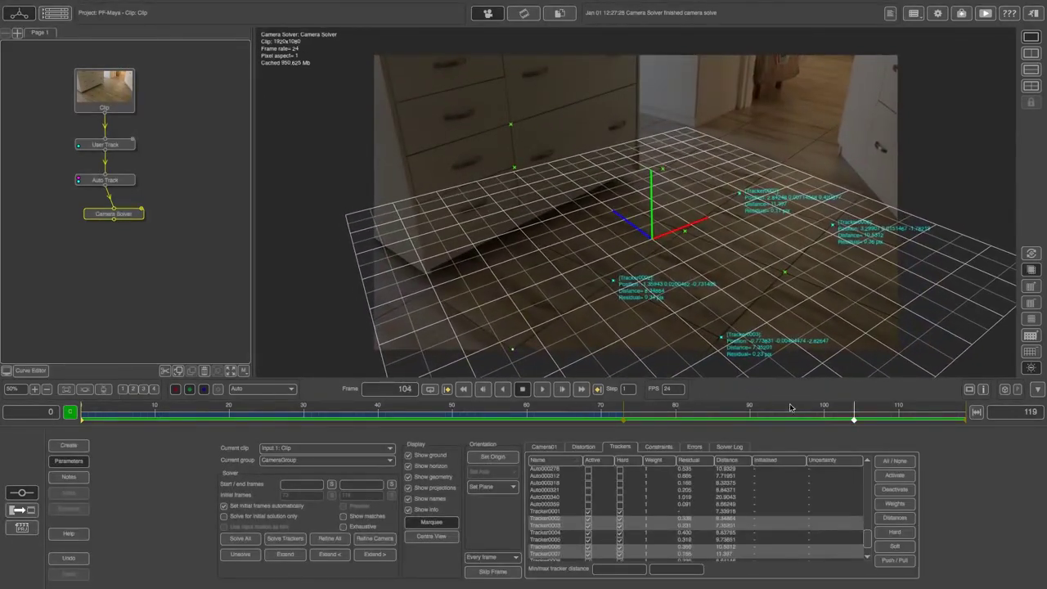
pyautogui.moveTo(792, 411); pyautogui.dragTo(57, 407)
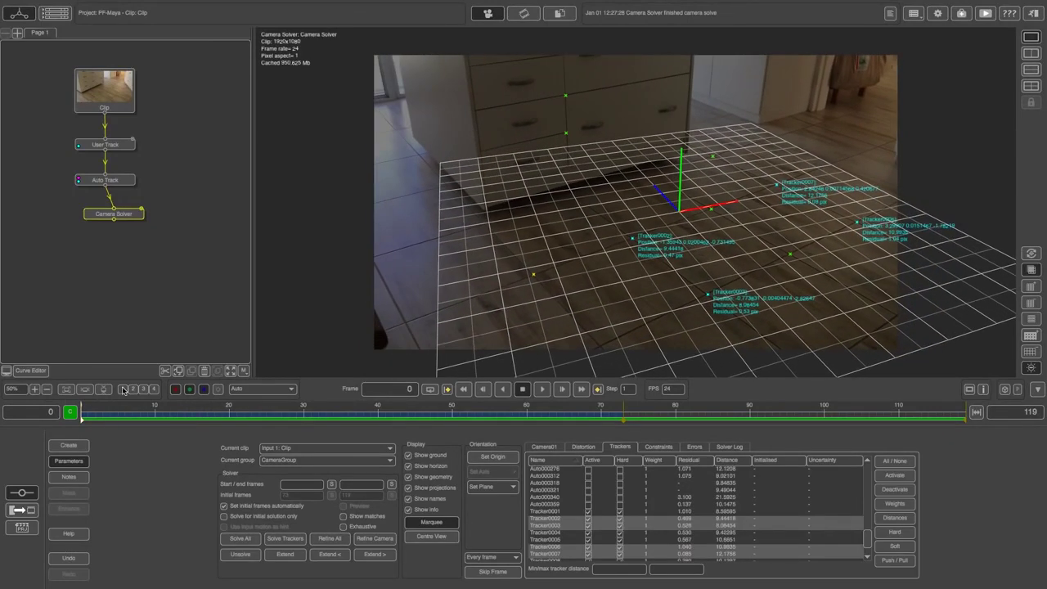
# - Add an Orient Scene node after the Camera Solver and rotate the ground grid about 15 degrees around the Y axis, checking it in playback
pyautogui.rightClick(128, 216)
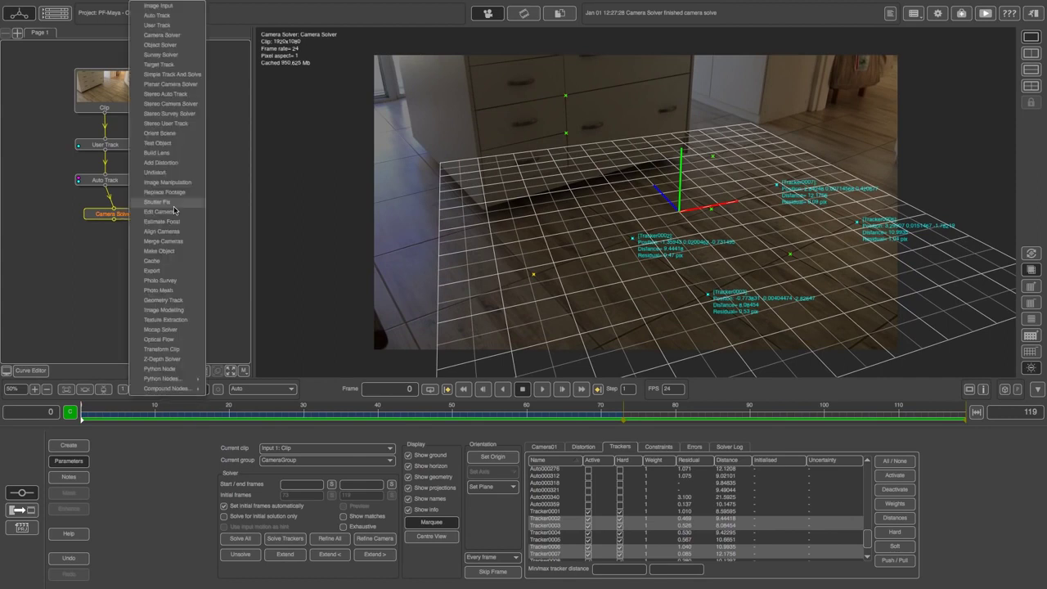
pyautogui.click(166, 133)
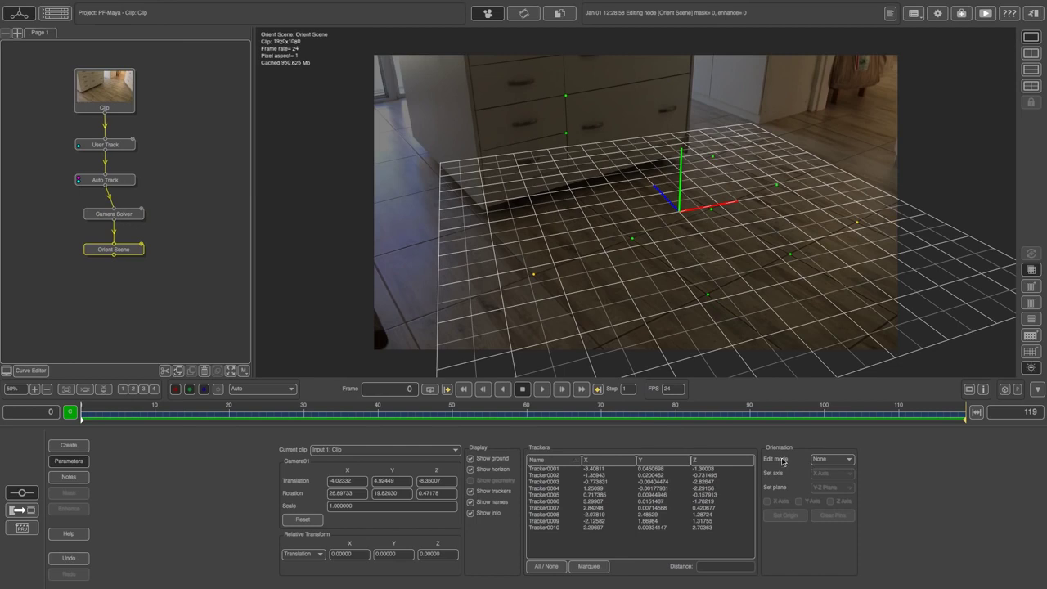
pyautogui.click(832, 461)
pyautogui.click(821, 481)
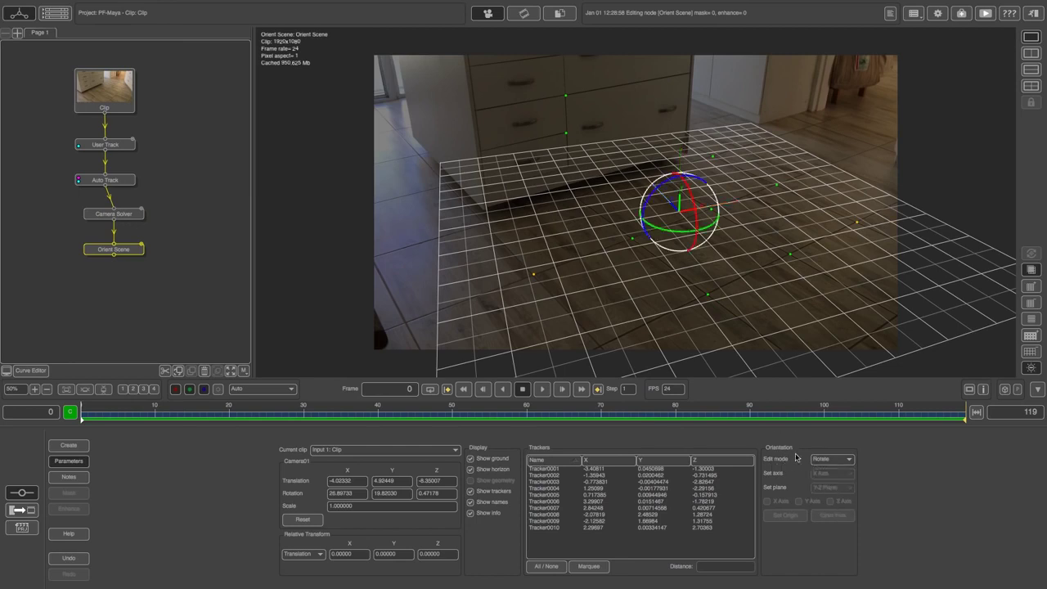
pyautogui.moveTo(677, 215)
pyautogui.mouseDown()
pyautogui.moveTo(662, 229)
pyautogui.moveTo(671, 233)
pyautogui.mouseUp()
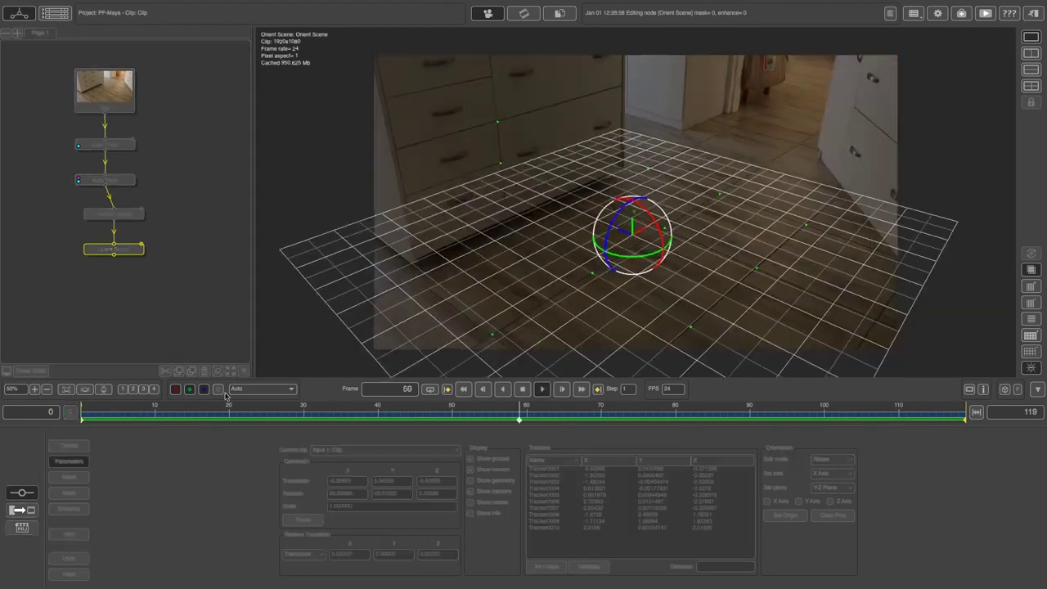
pyautogui.press('space')
pyautogui.moveTo(145, 419); pyautogui.dragTo(66, 421)
pyautogui.press('space')
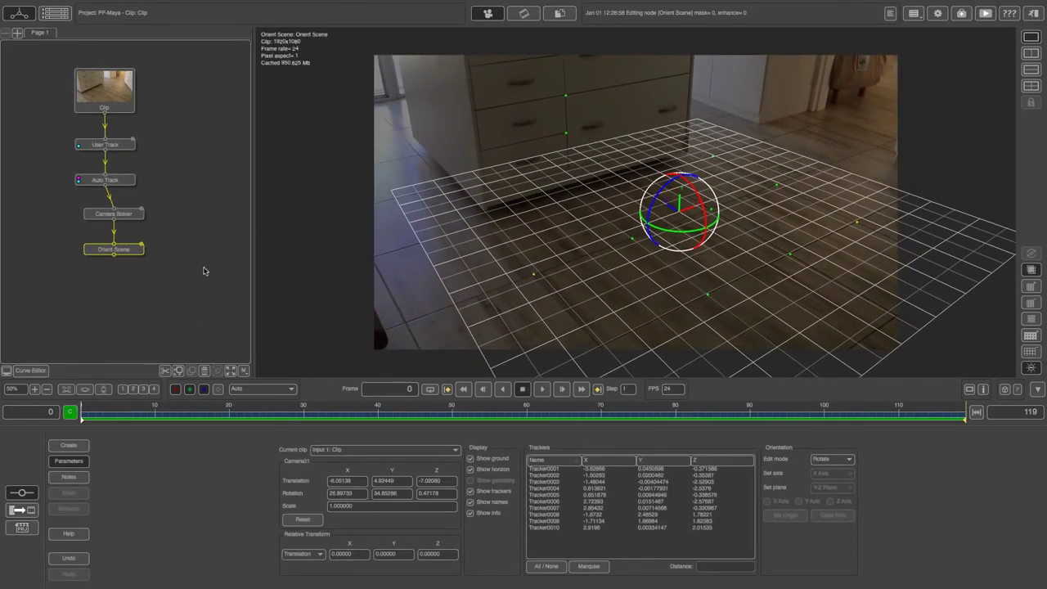
# - Add a Test Object node after Orient Scene and place a Cow at the yellow tracker on the floor in front of the drawers
pyautogui.rightClick(122, 249)
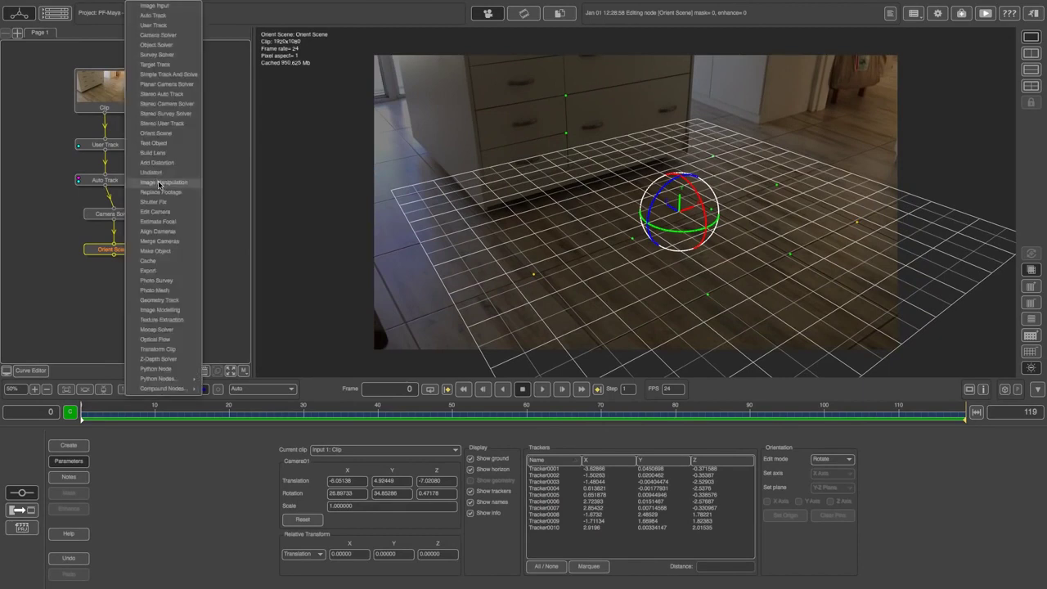
pyautogui.click(155, 143)
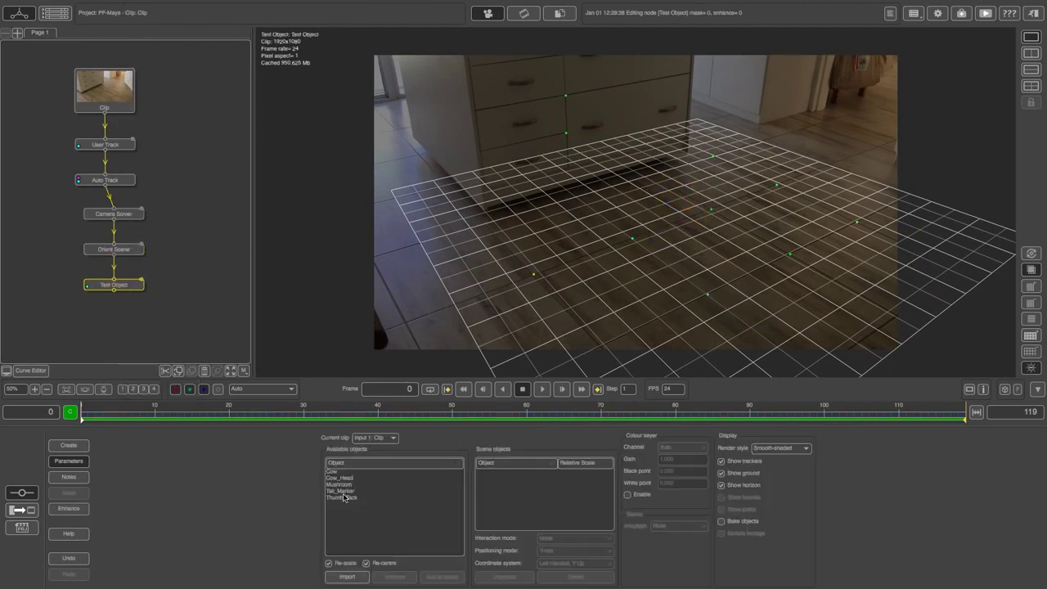
pyautogui.click(339, 472)
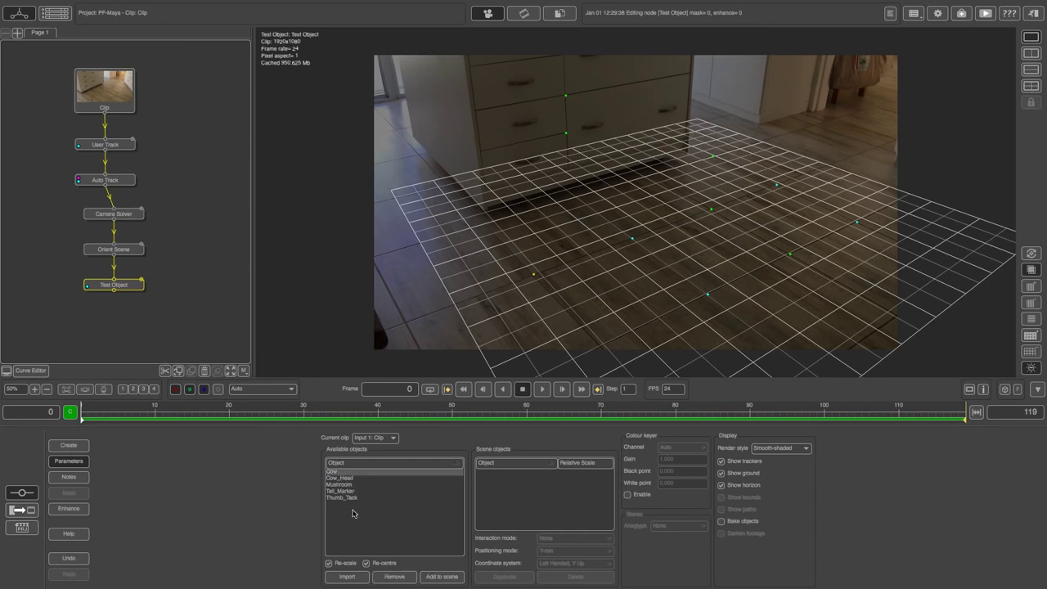
pyautogui.click(443, 577)
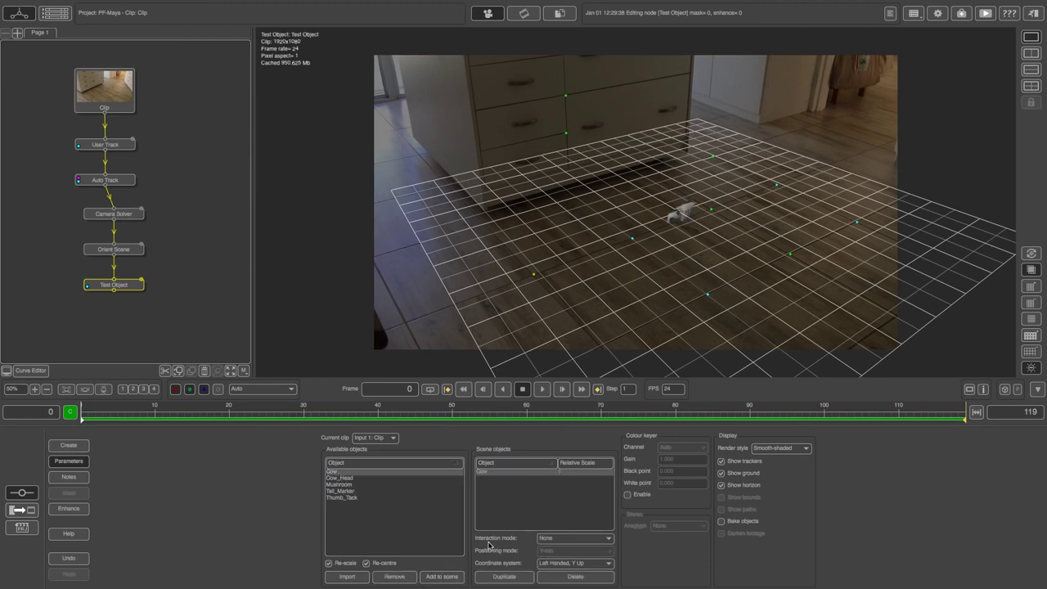
pyautogui.click(568, 539)
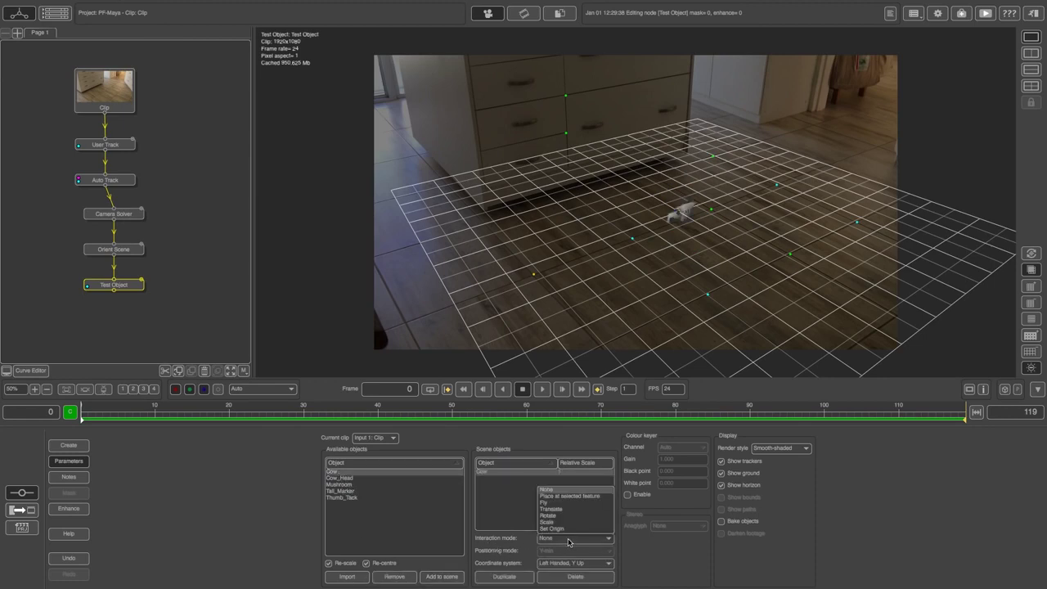
pyautogui.click(572, 496)
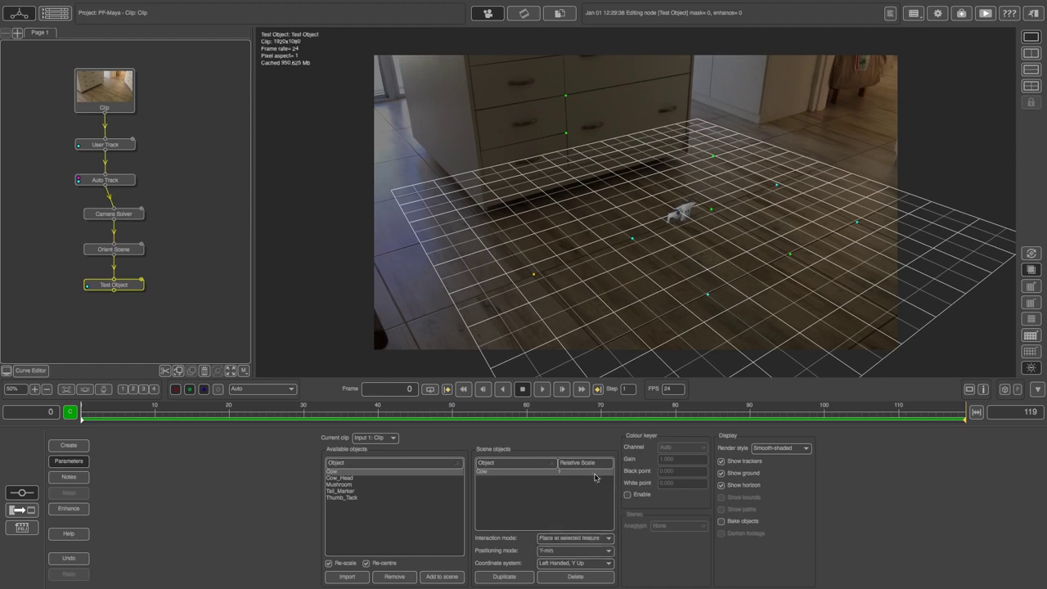
pyautogui.click(534, 275)
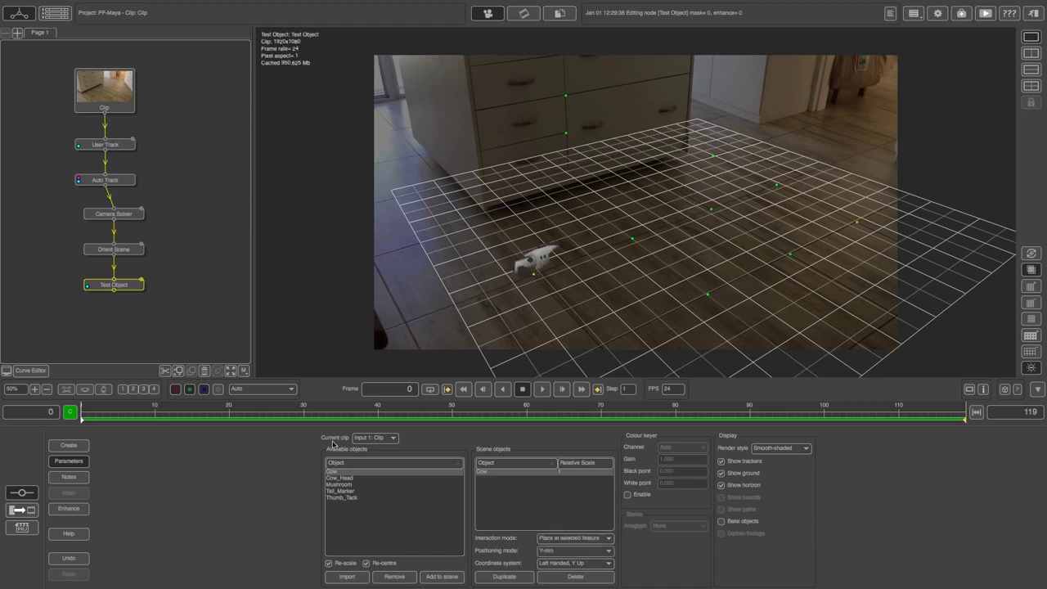
# - Add a Mushroom test object and place it at the floor tracker between the cow and the grid centre
pyautogui.click(342, 484)
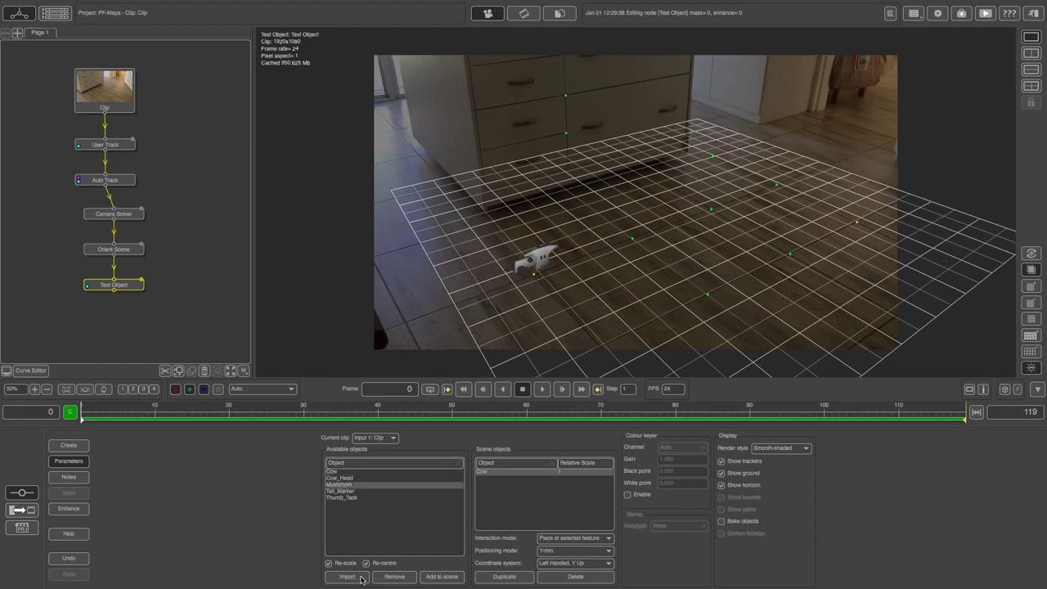
pyautogui.click(442, 577)
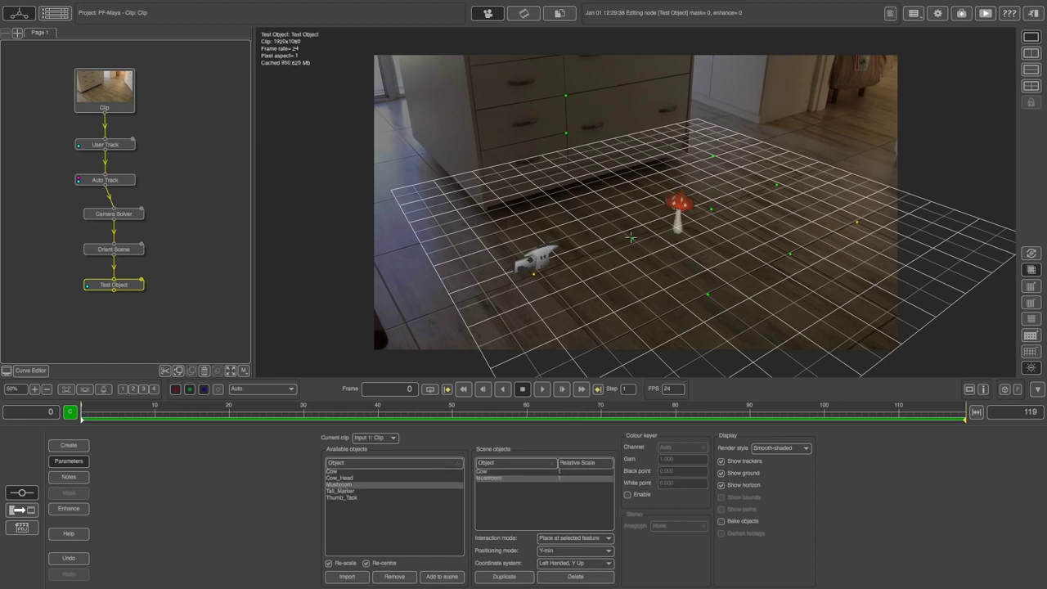
pyautogui.click(632, 238)
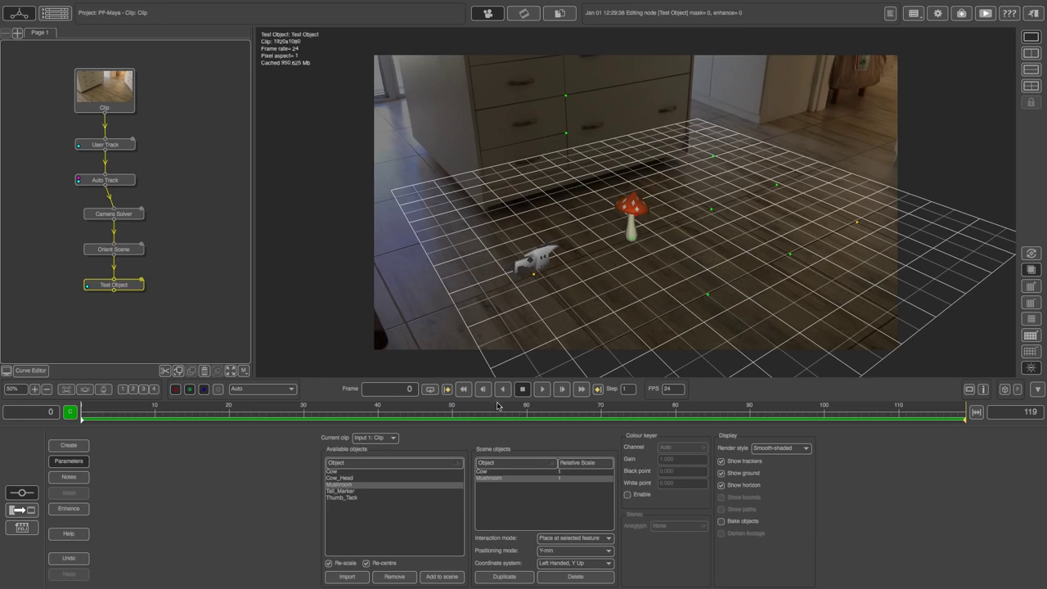
# - Add a Cow_Head test object and place it at the floor tracker on the far side of the mushroom from the cow
pyautogui.click(344, 478)
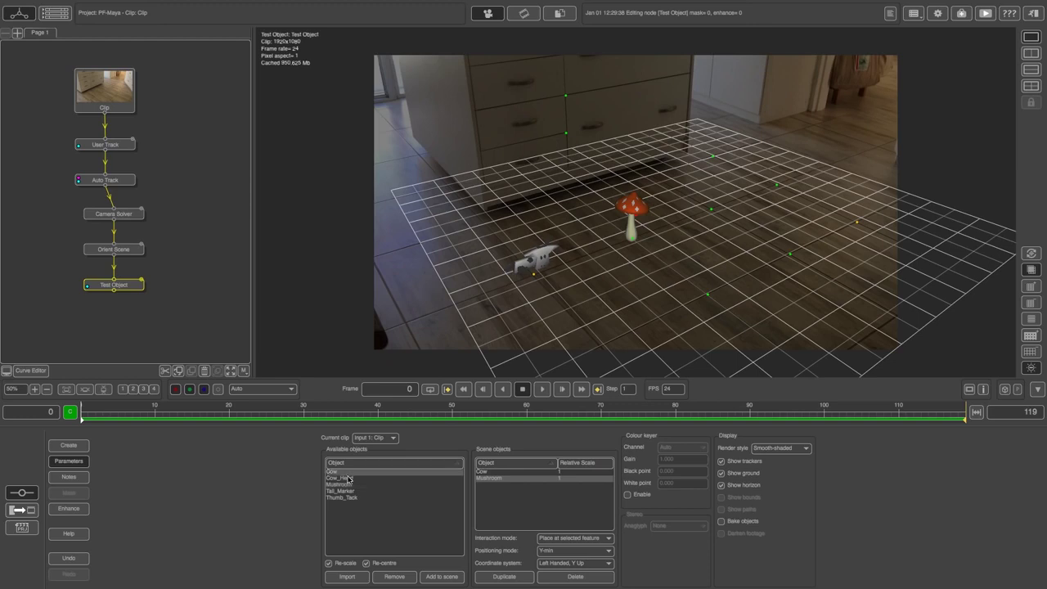
pyautogui.click(440, 576)
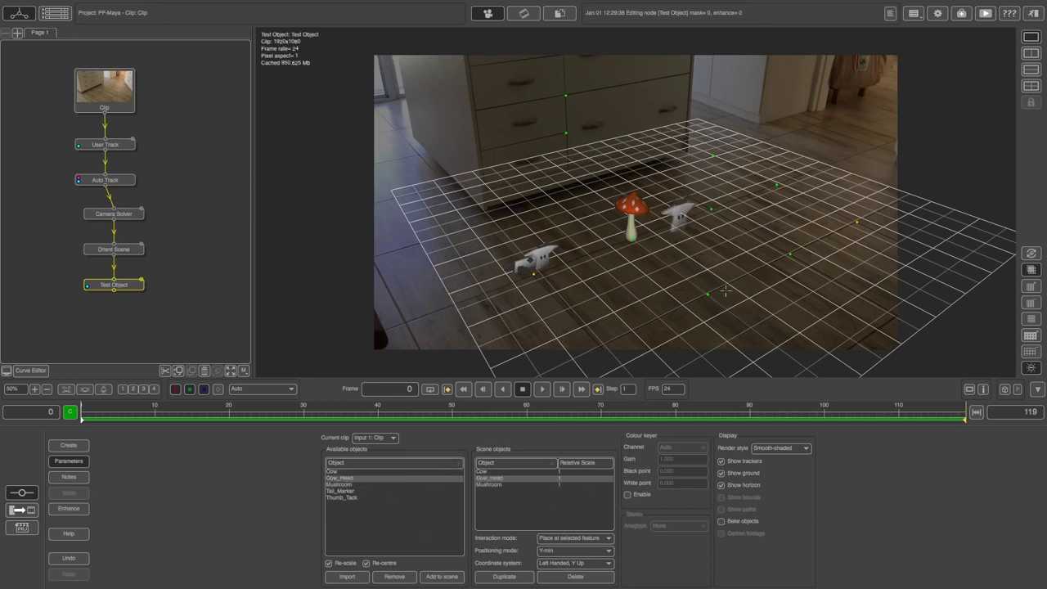
pyautogui.click(792, 254)
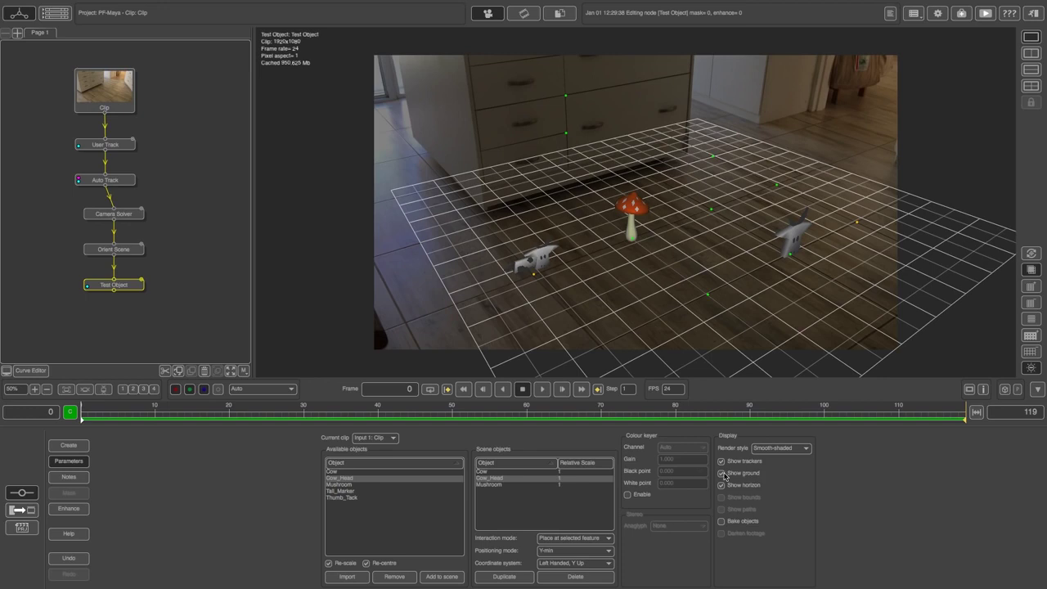
# - Hide the ground grid, show the footage undarkened, and play the clip to check how the test objects stick to the floor
pyautogui.click(722, 472)
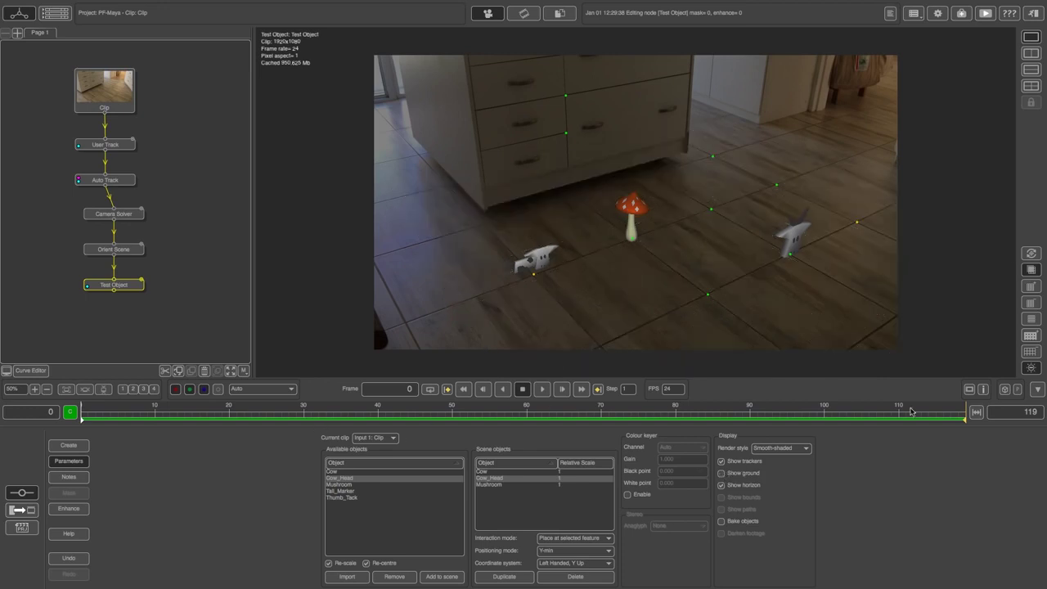
pyautogui.click(1030, 367)
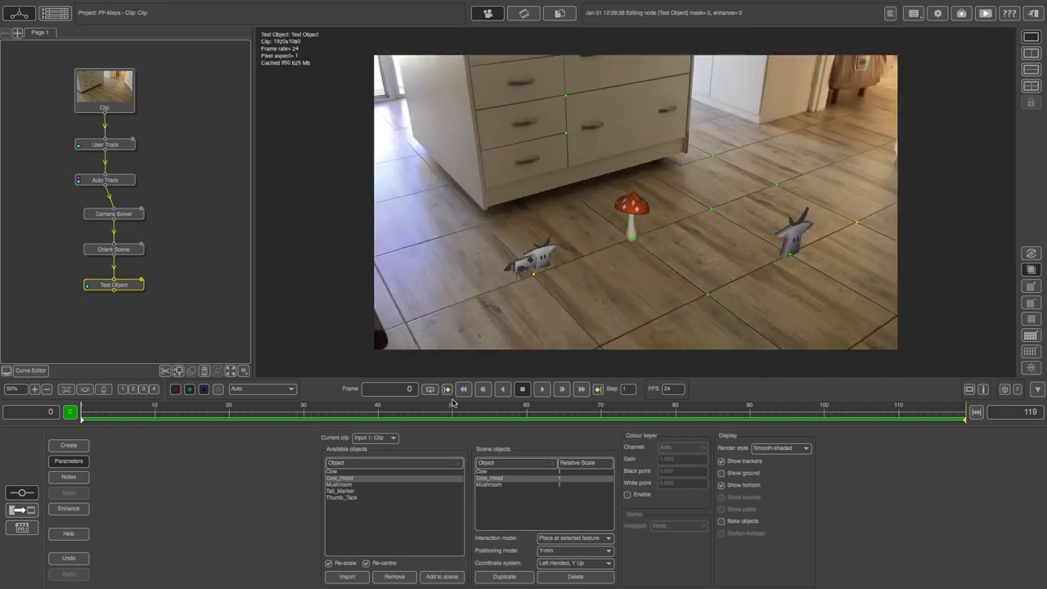
pyautogui.click(541, 388)
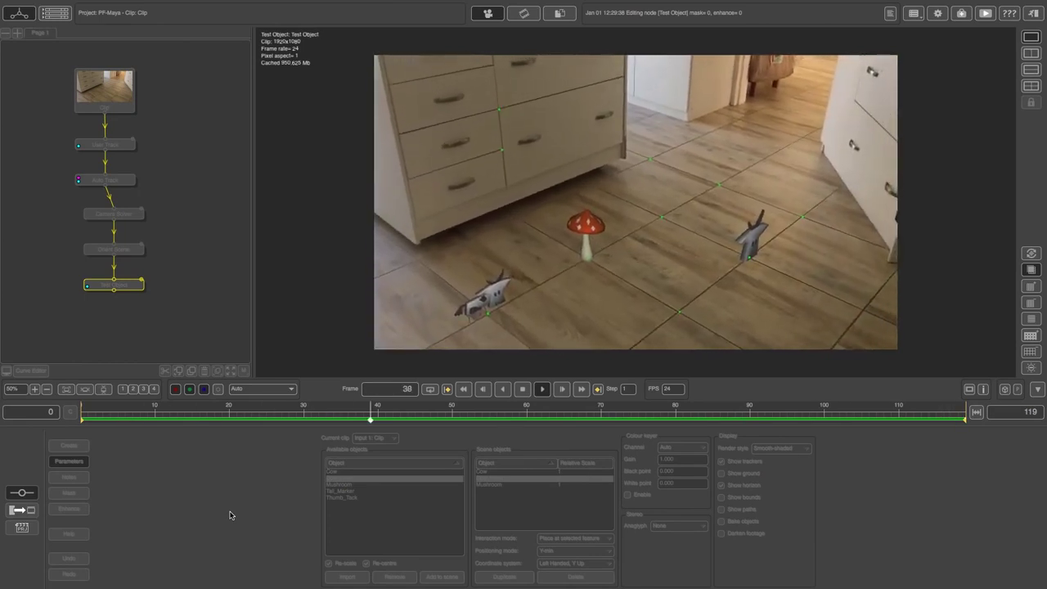
pyautogui.click(520, 388)
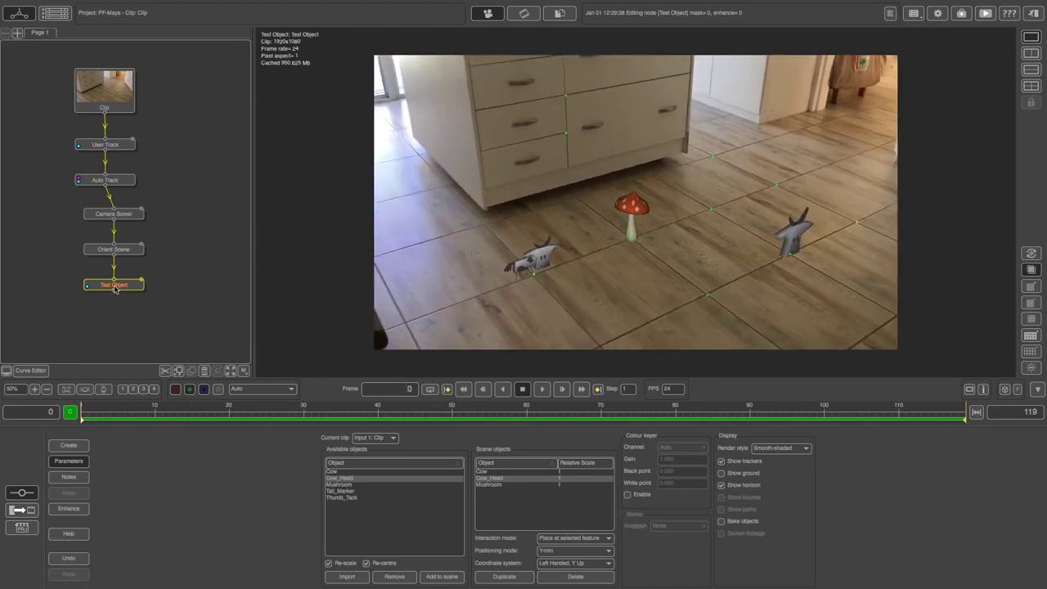
# - Add an Export node after the Test Object node and set its scene format to Autodesk Maya 2011 Ascii
pyautogui.rightClick(115, 288)
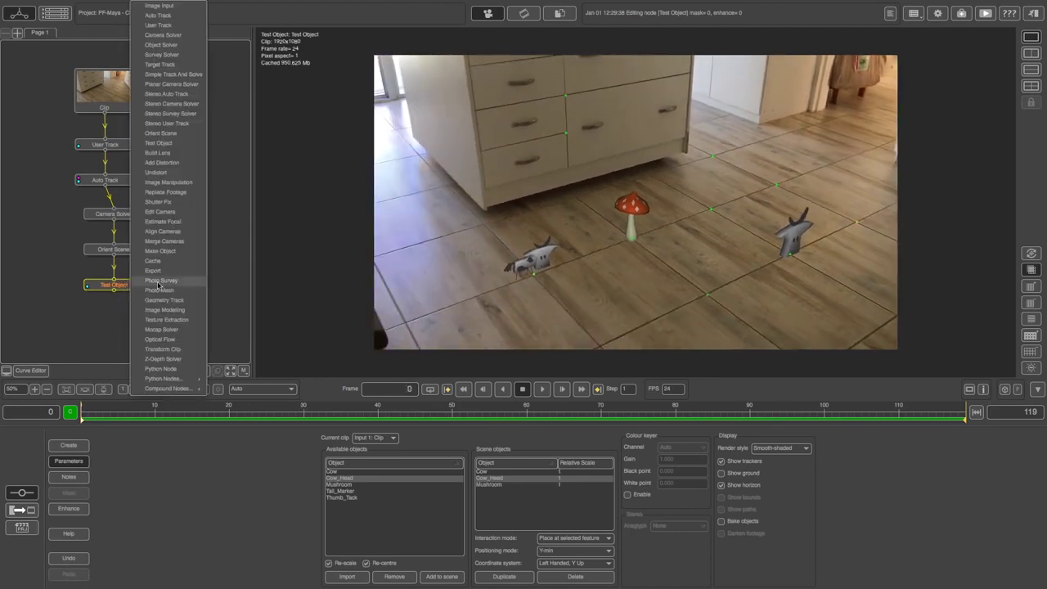
pyautogui.click(155, 270)
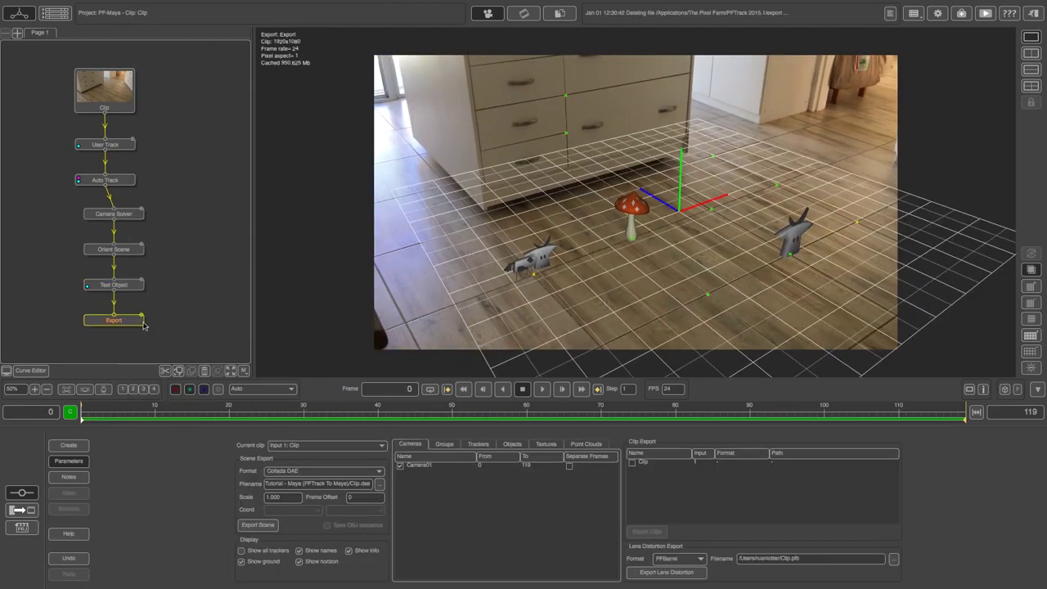
pyautogui.click(295, 473)
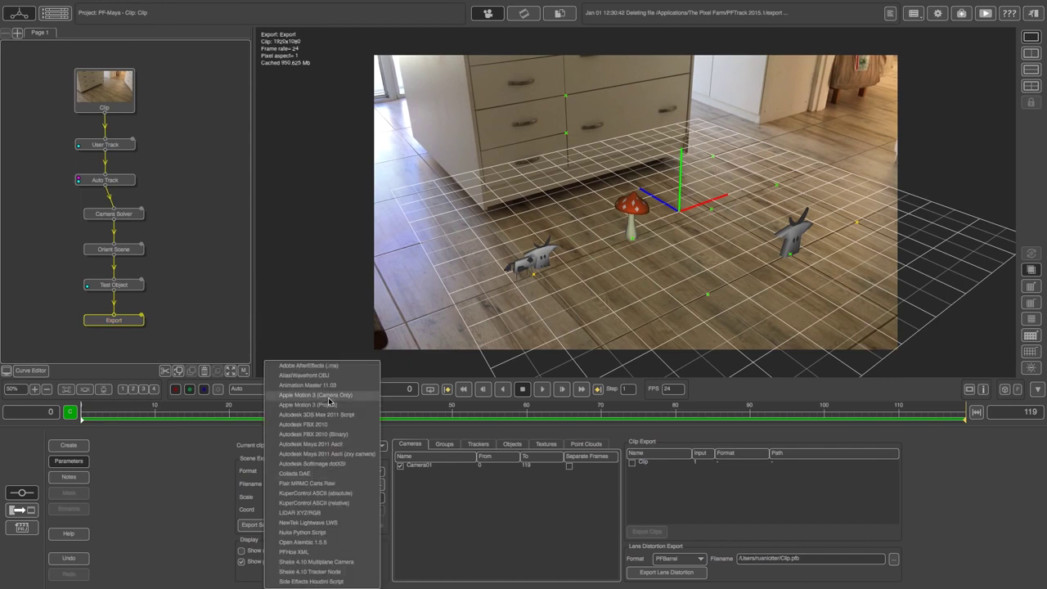
pyautogui.click(342, 446)
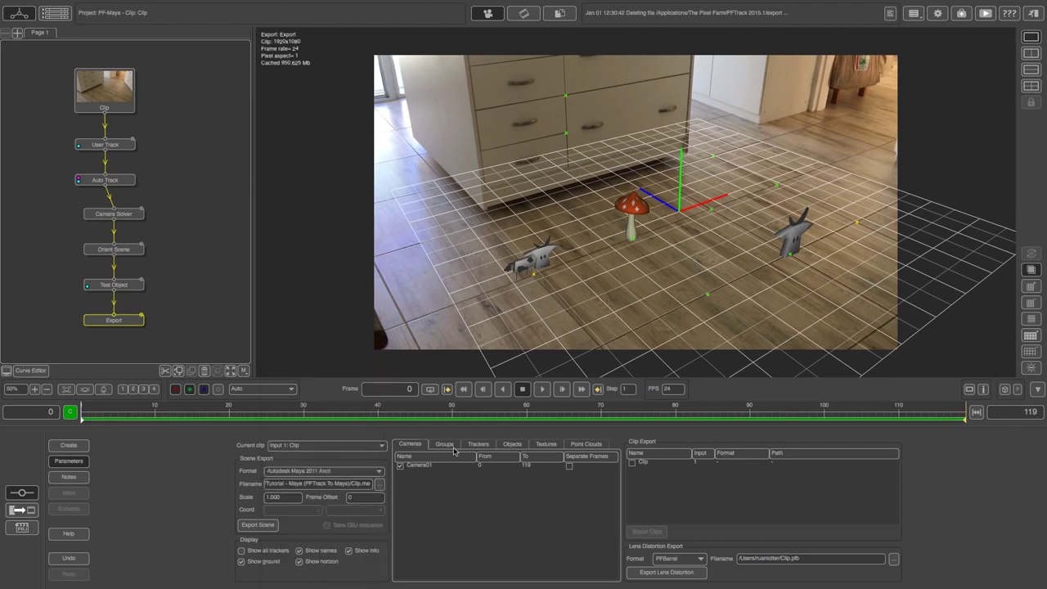
# - Set the export file to TrackingData.ma in the Tutorial - Maya (PFTrack To Maya) folder and export the scene
pyautogui.click(380, 485)
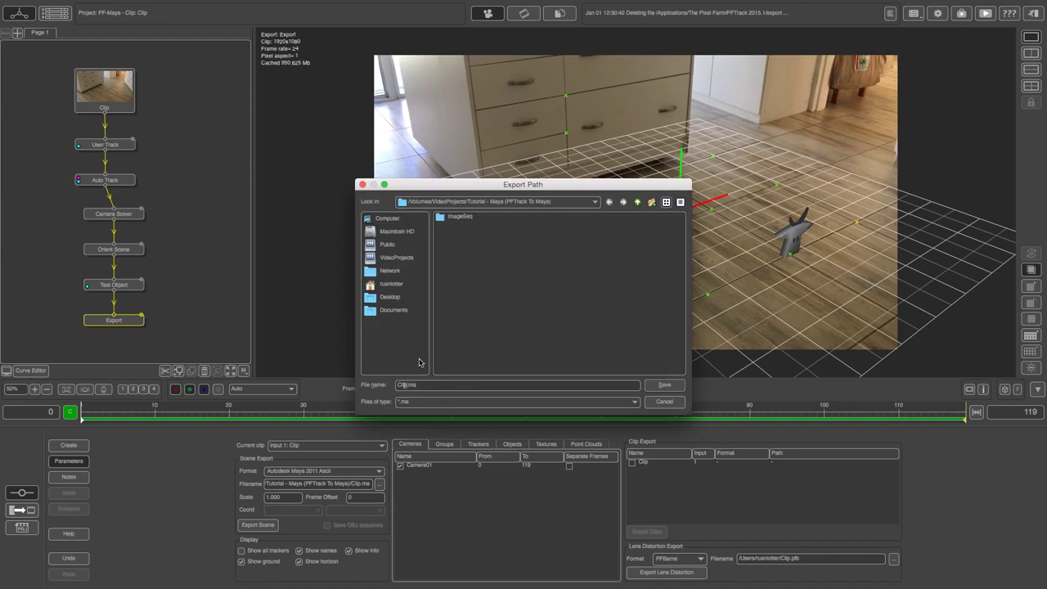
pyautogui.write('Tri')
pyautogui.click(664, 384)
pyautogui.click(255, 525)
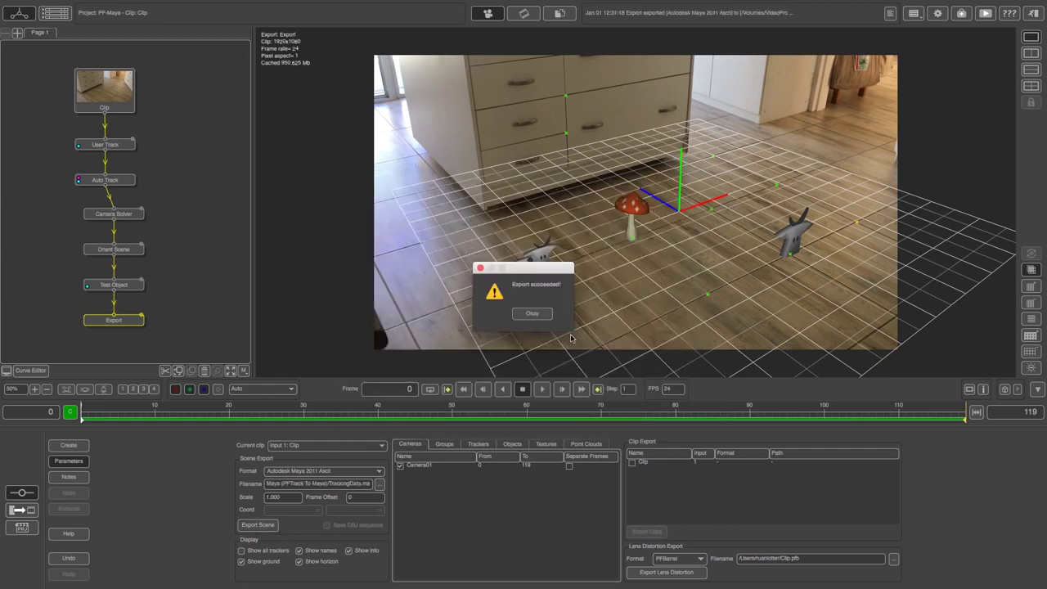
pyautogui.click(532, 314)
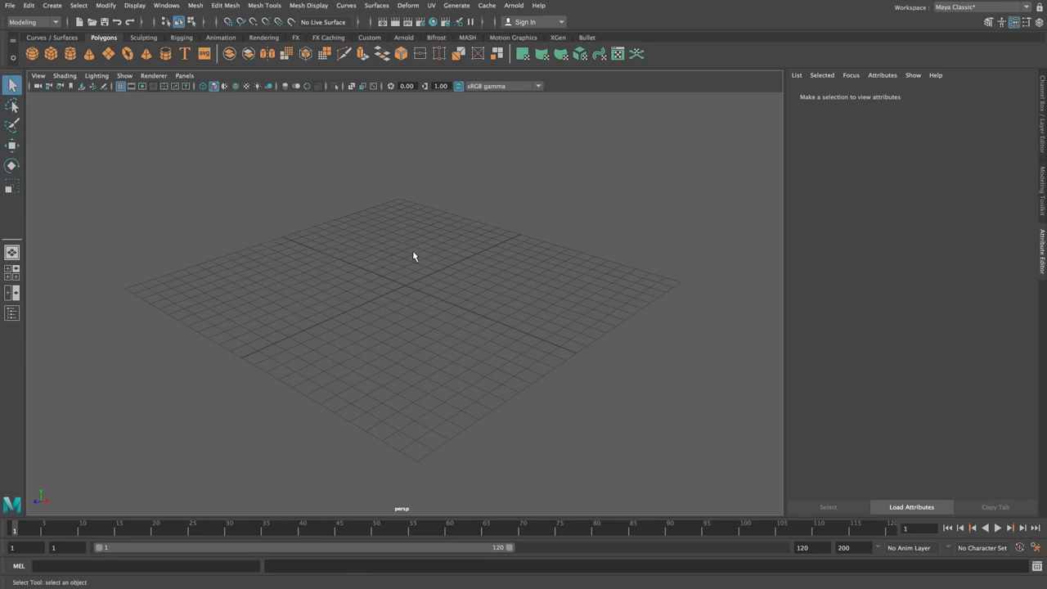
# - Switch to Maya and create a new scene with the time unit Film (24 fps), discarding the untitled scene's changes
pyautogui.click(11, 6)
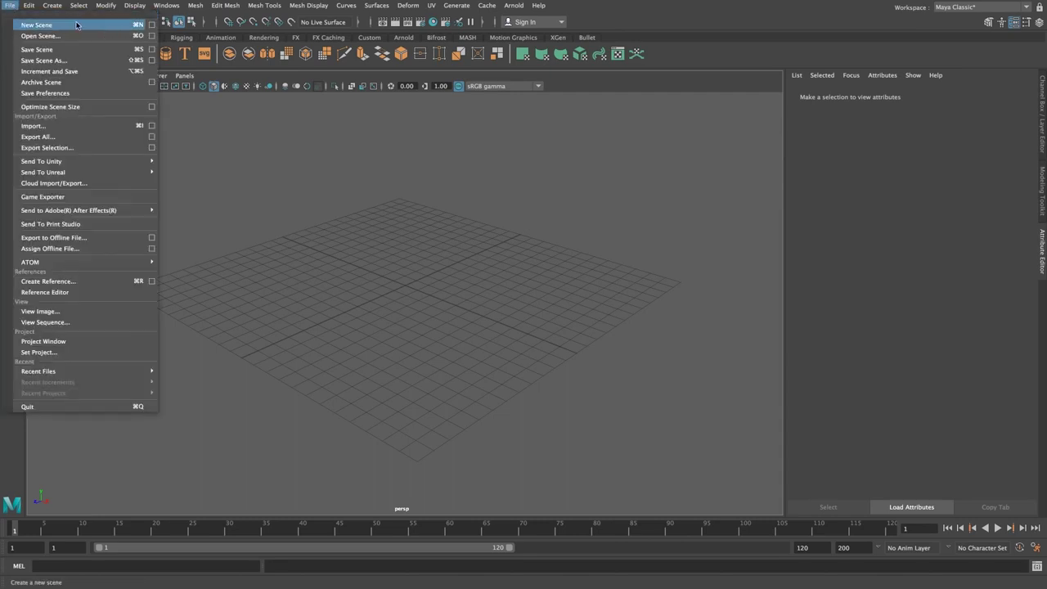
pyautogui.click(152, 25)
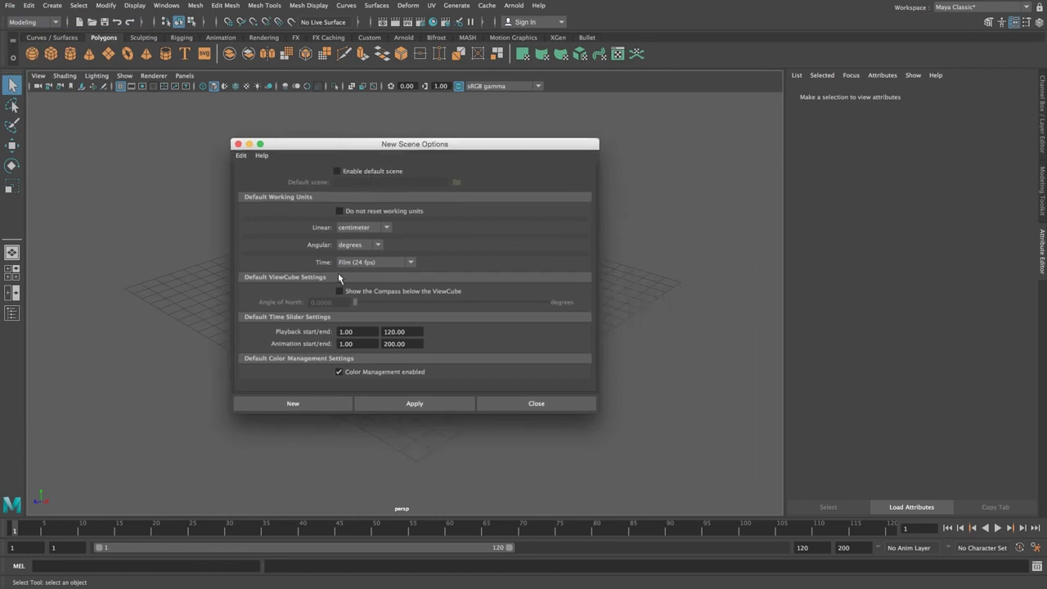
pyautogui.click(407, 263)
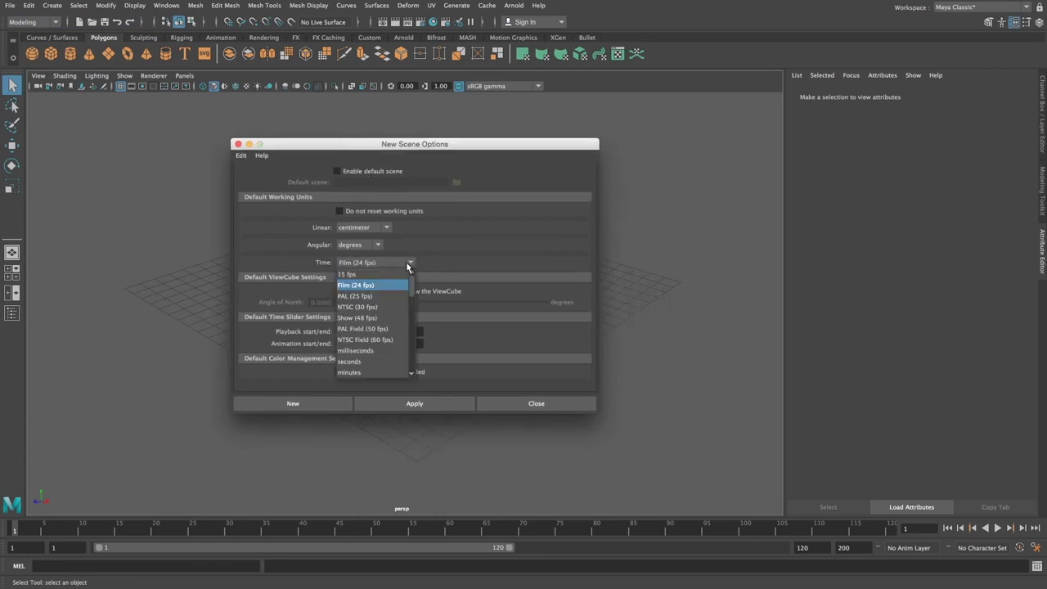
pyautogui.click(351, 285)
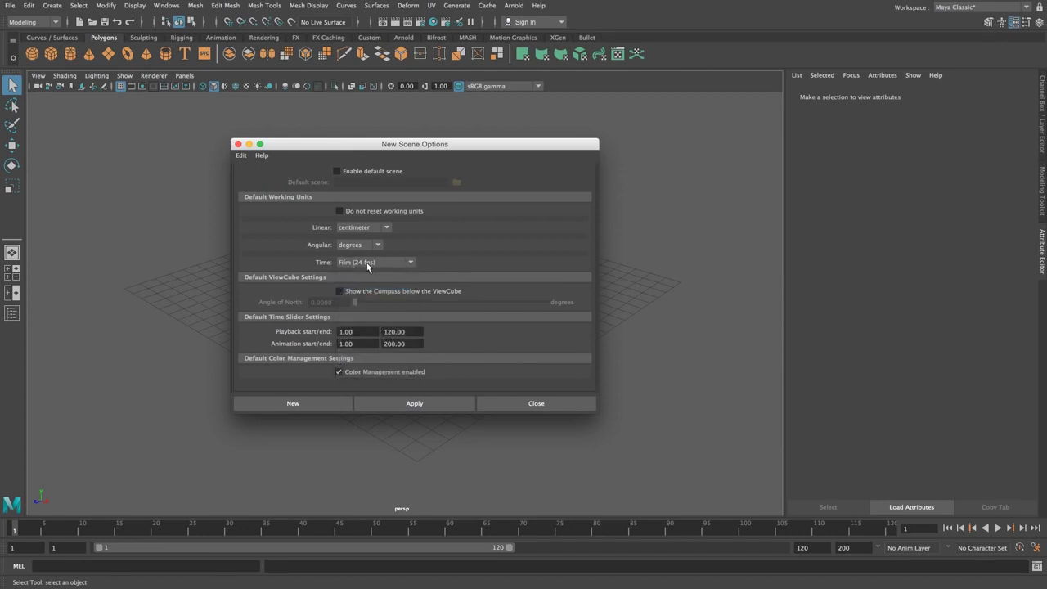
pyautogui.click(310, 404)
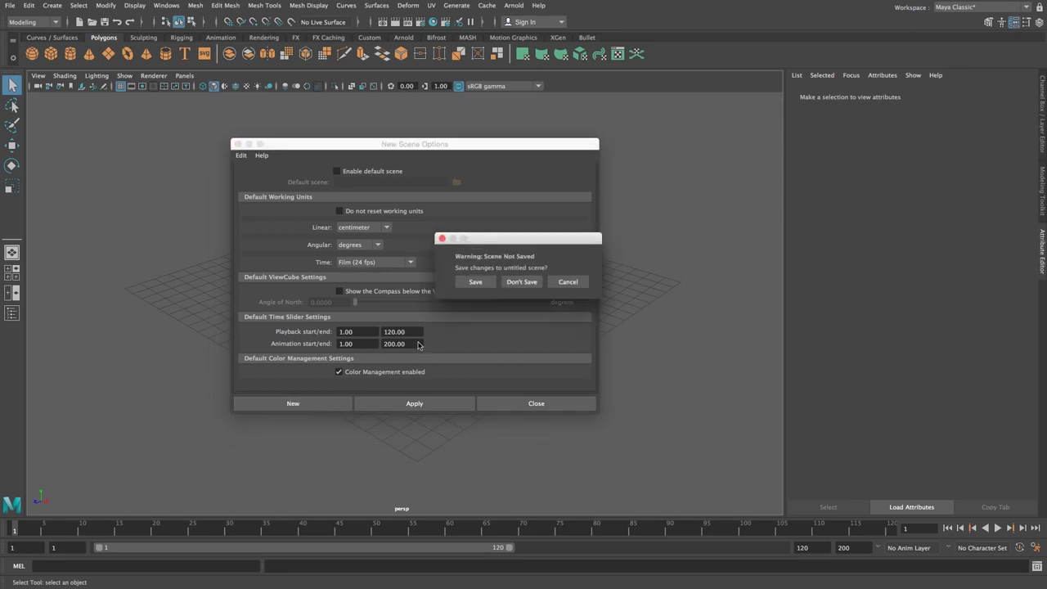
pyautogui.click(521, 281)
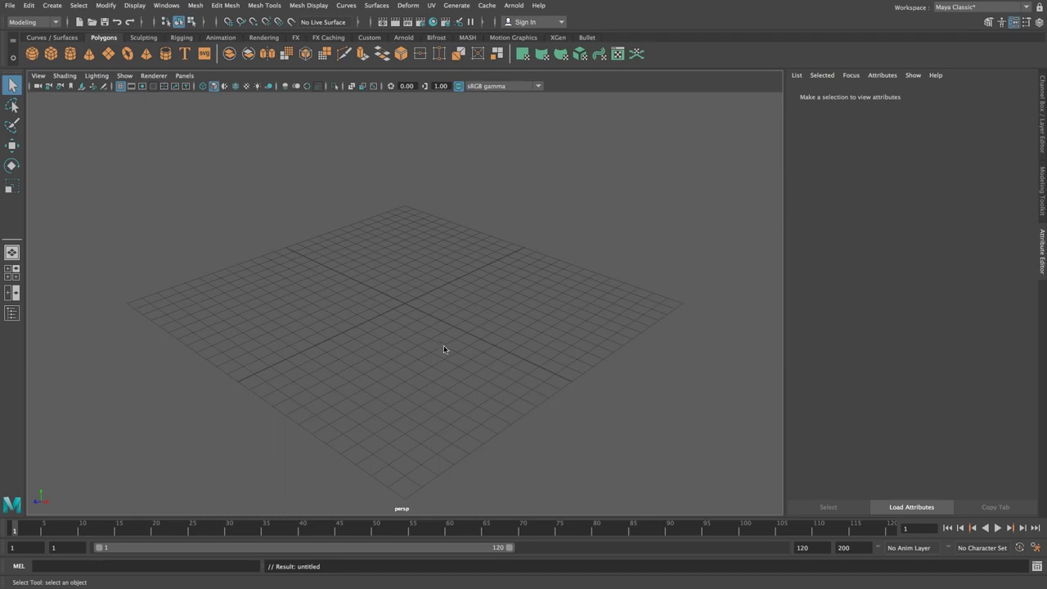
# - Import TrackingData.ma from the Tutorial - Maya (PFTrack To Maya) folder into the new scene
pyautogui.click(11, 5)
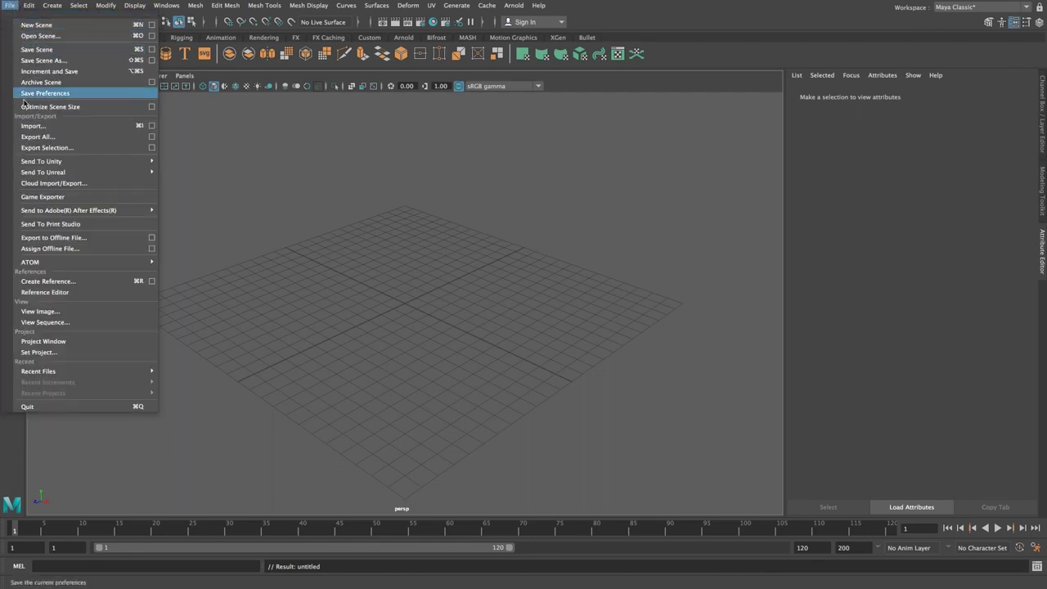
pyautogui.click(31, 126)
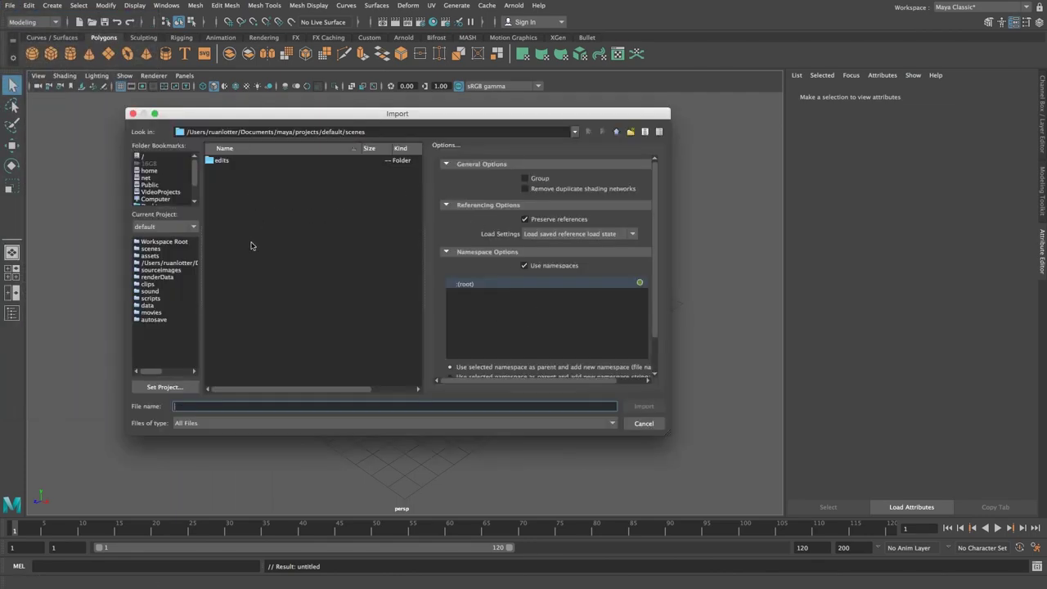
pyautogui.scroll(-1, 197, 185)
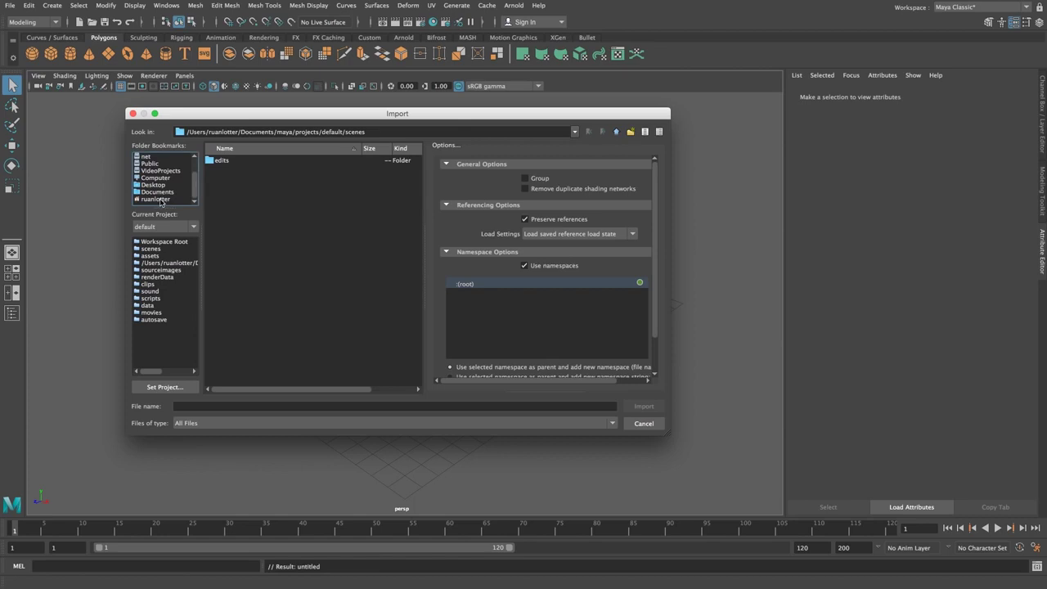
pyautogui.click(161, 201)
pyautogui.click(221, 170)
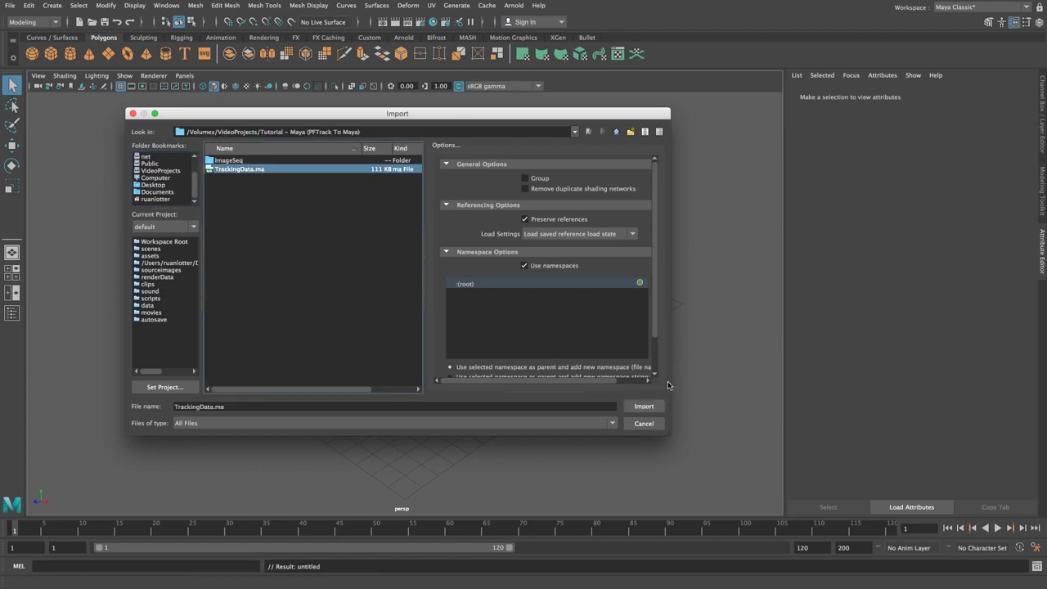
pyautogui.click(645, 407)
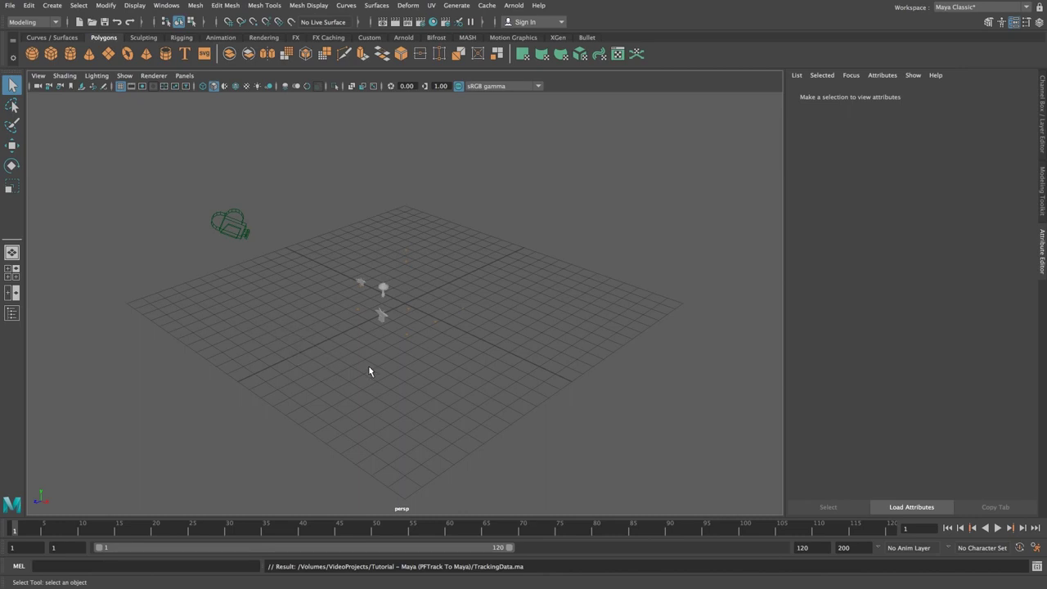
# - Play and scrub the imported camera's animation in the perspective view, extending the playback range to frame 200
pyautogui.keyDown('alt'); pyautogui.moveTo(322, 371); pyautogui.dragTo(489, 359); pyautogui.keyUp('alt')
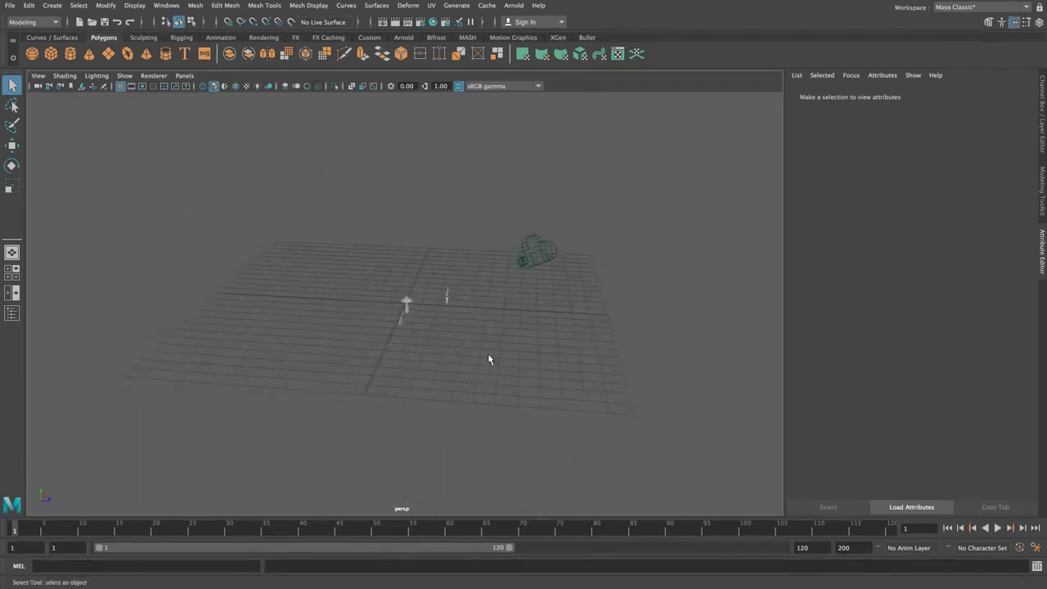
pyautogui.hotkey('alt', 'v')
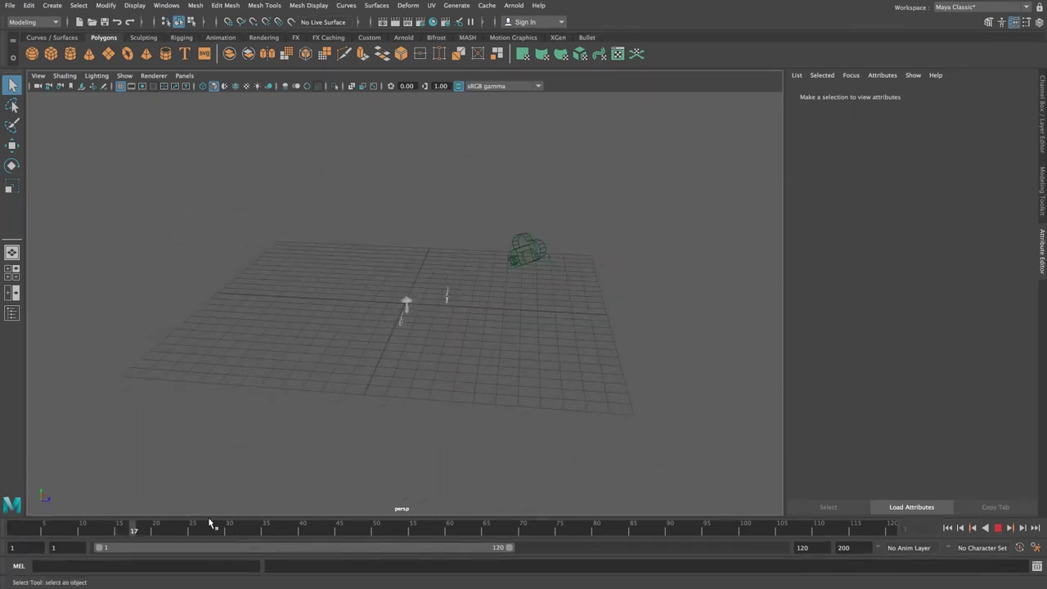
pyautogui.moveTo(388, 513); pyautogui.dragTo(784, 548)
pyautogui.moveTo(489, 530); pyautogui.dragTo(99, 531)
# - Switch to PFTrack, scrub the clip to its last frame to check the frame range, and return to Maya
pyautogui.press('super+Tab')
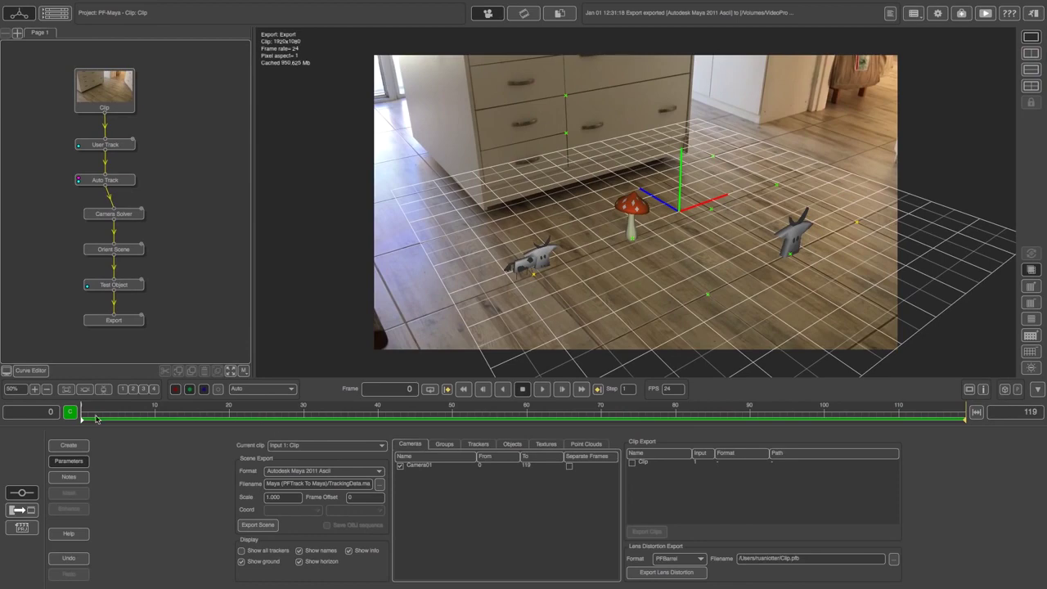
pyautogui.moveTo(97, 418); pyautogui.dragTo(984, 426)
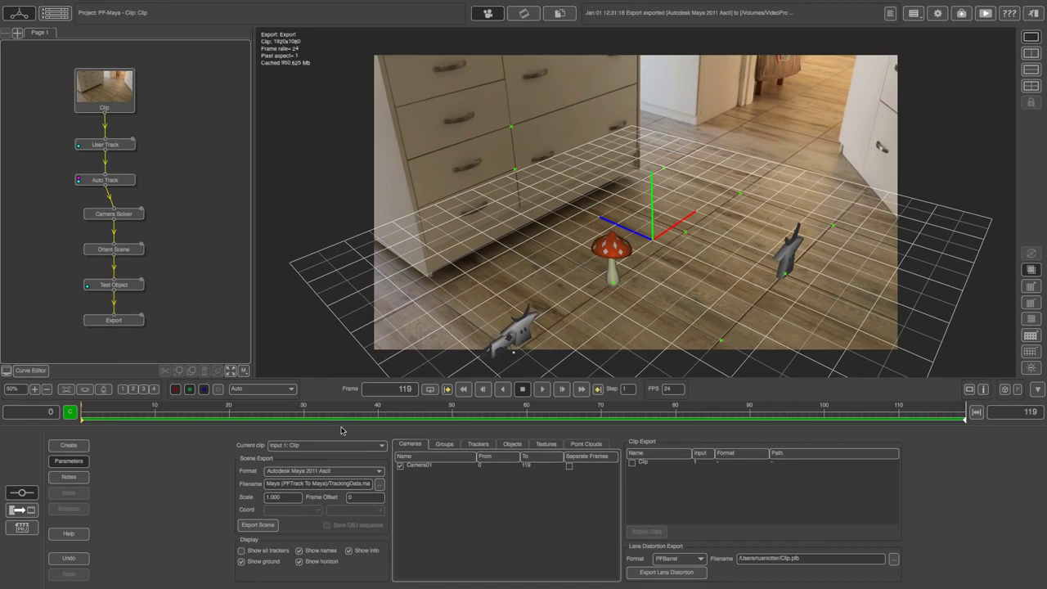
pyautogui.hotkey('ctrl', 'Right')
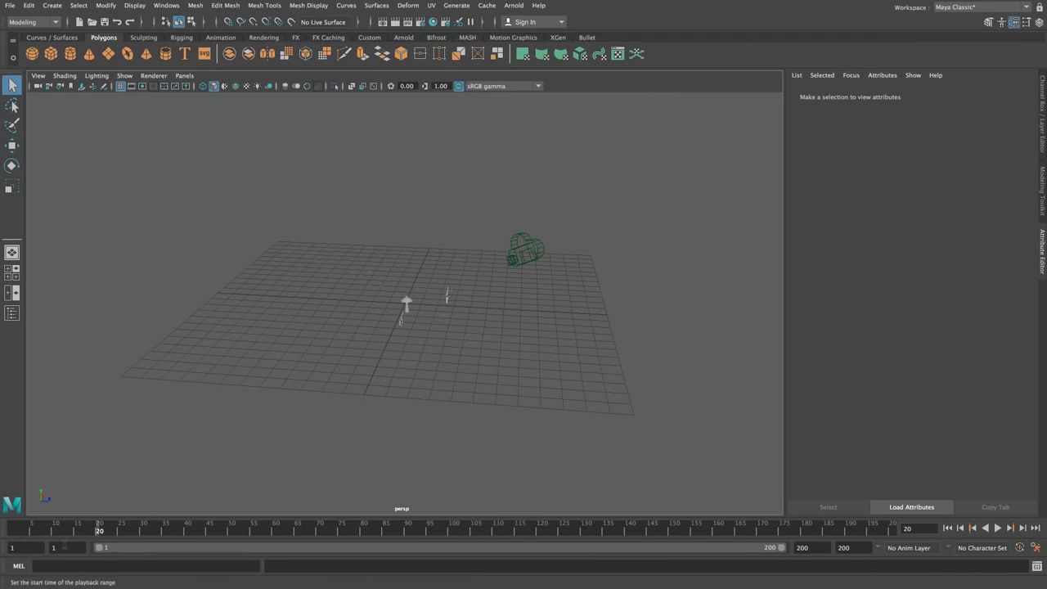
# - Set both the animation start and the playback start to frame 0
pyautogui.moveTo(87, 530); pyautogui.dragTo(7, 532)
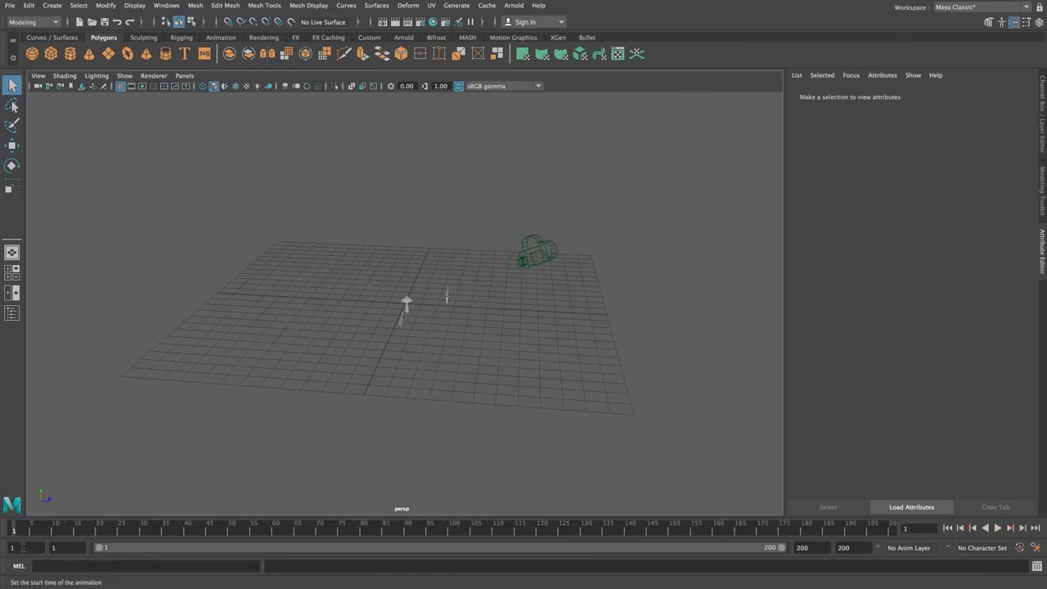
pyautogui.doubleClick(23, 547)
pyautogui.press('Tab')
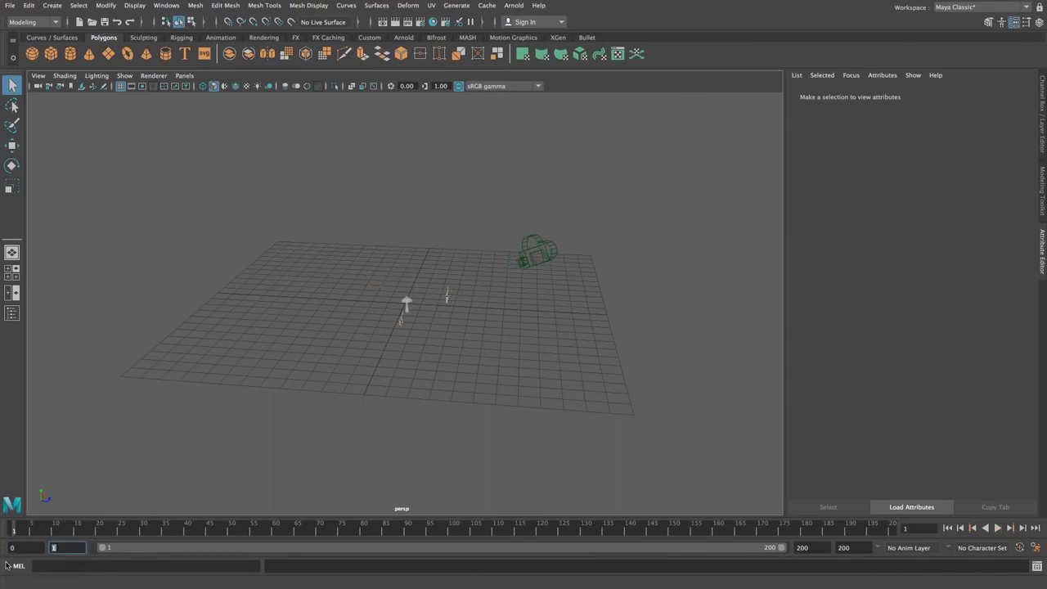
pyautogui.write('0')
pyautogui.press('Tab')
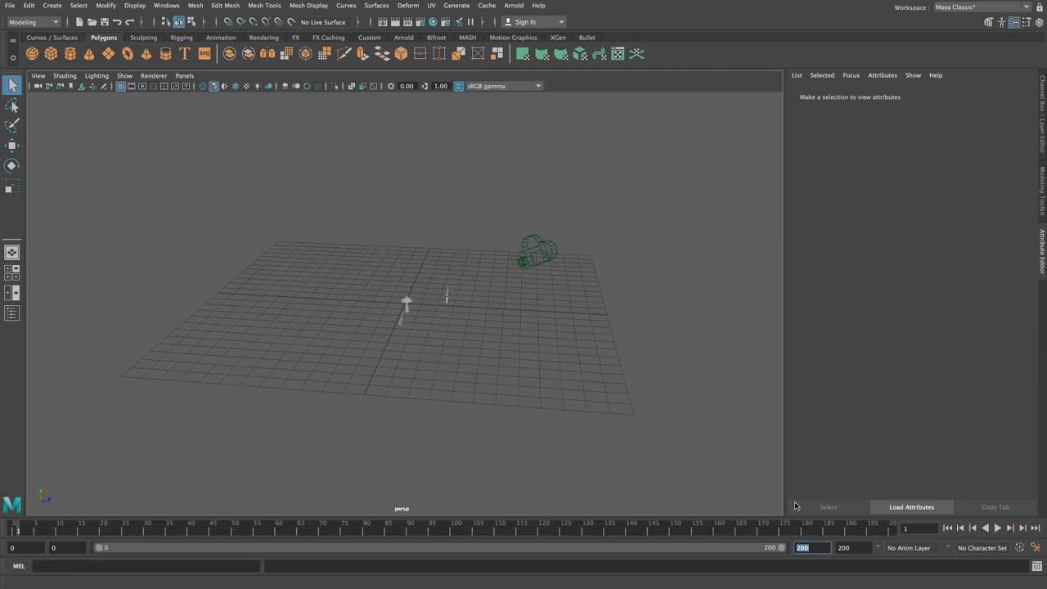
# - Set the playback end and animation end to frame 119, and scrub the timeline back to frame 0
pyautogui.click(813, 547)
pyautogui.moveTo(810, 547); pyautogui.dragTo(787, 548)
pyautogui.write('119')
pyautogui.press('Tab')
pyautogui.write('11')
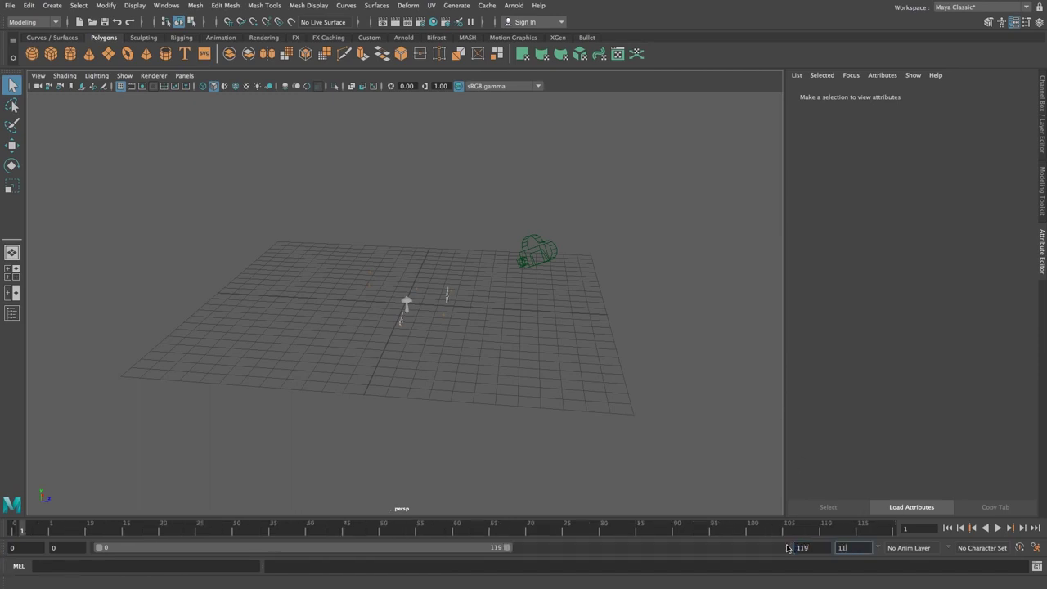
pyautogui.write('9')
pyautogui.press('Tab')
pyautogui.moveTo(512, 528); pyautogui.dragTo(15, 530)
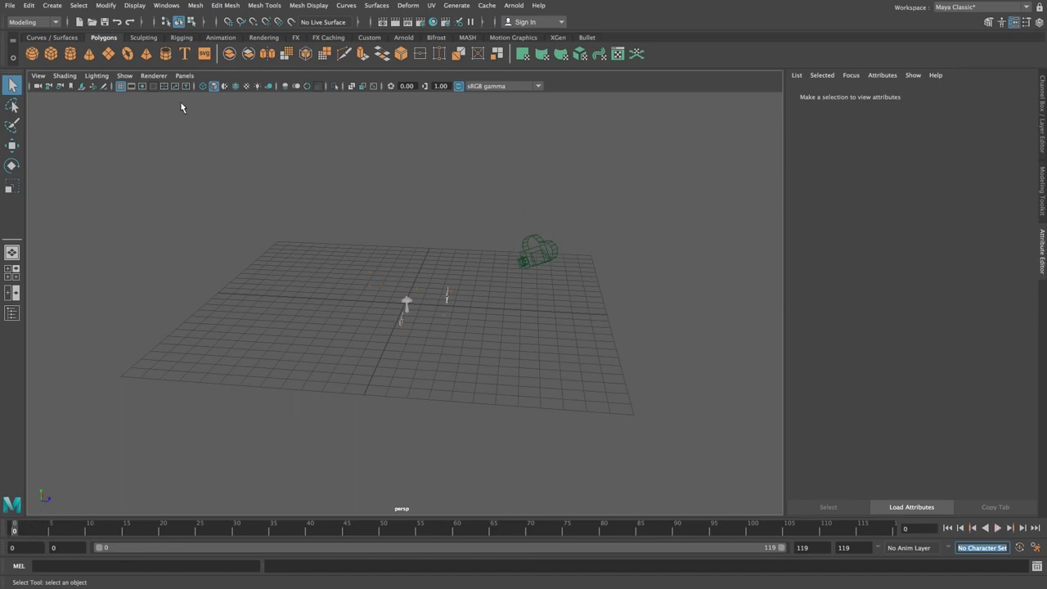
# - Look through the tracked camera TrackingData:Camera01_2 in the viewport, play the animation against the footage, and stop playback
pyautogui.click(184, 75)
pyautogui.moveTo(196, 89)
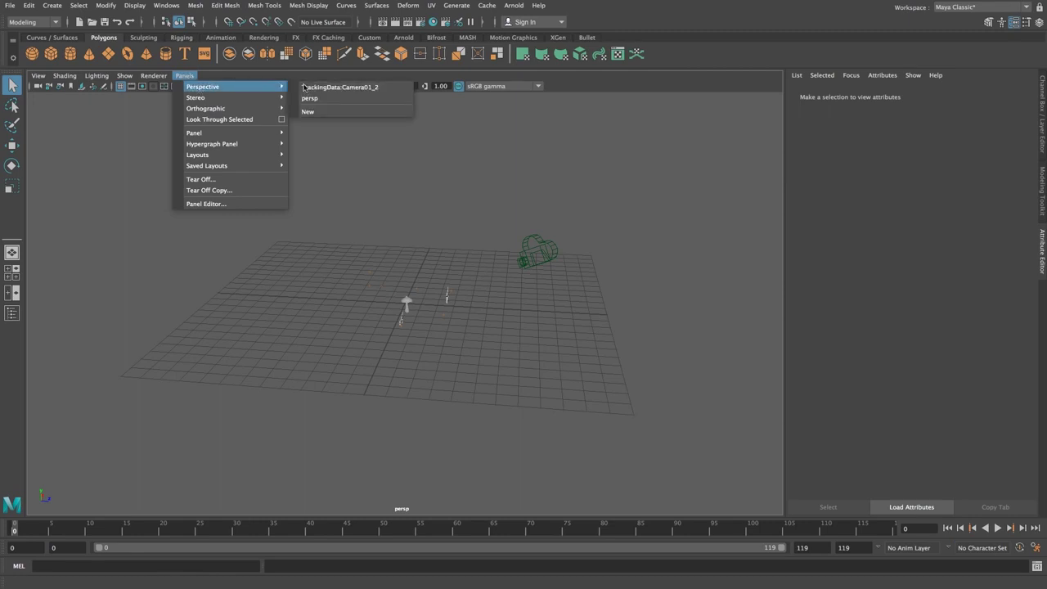
pyautogui.click(352, 87)
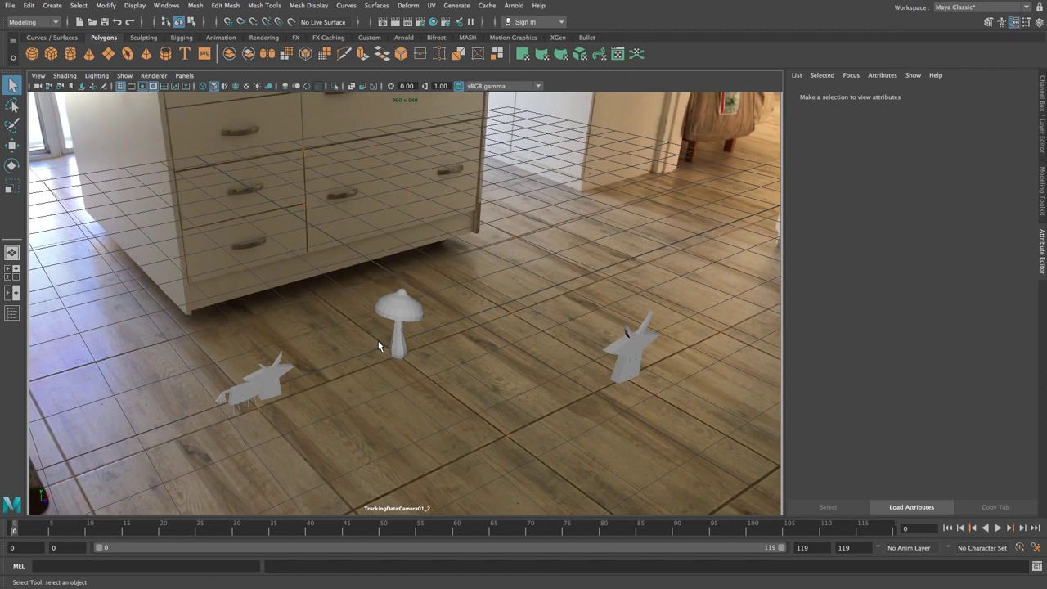
pyautogui.hotkey('alt', 'v')
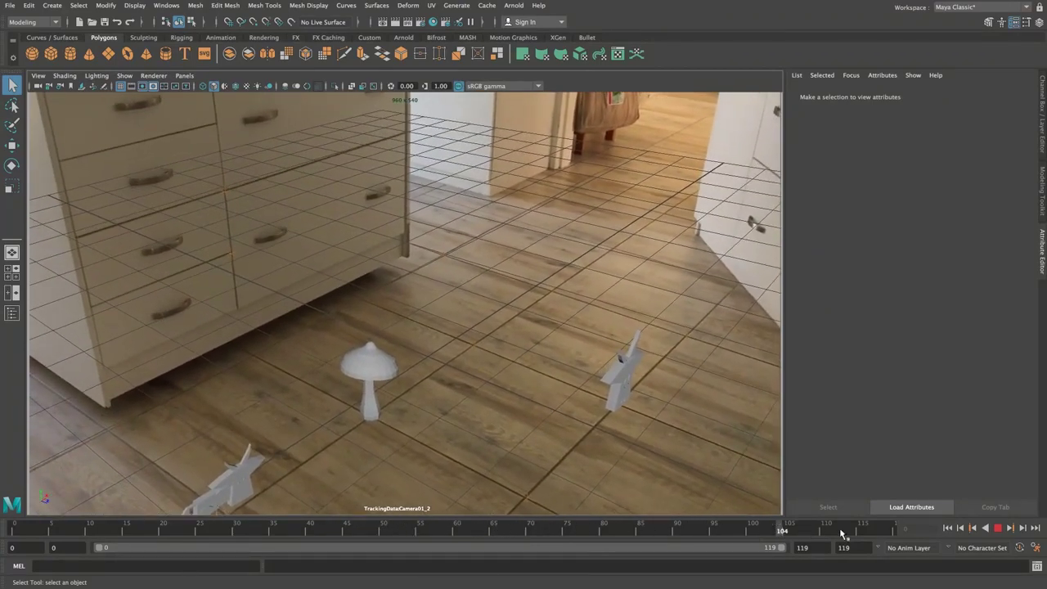
pyautogui.press('Escape')
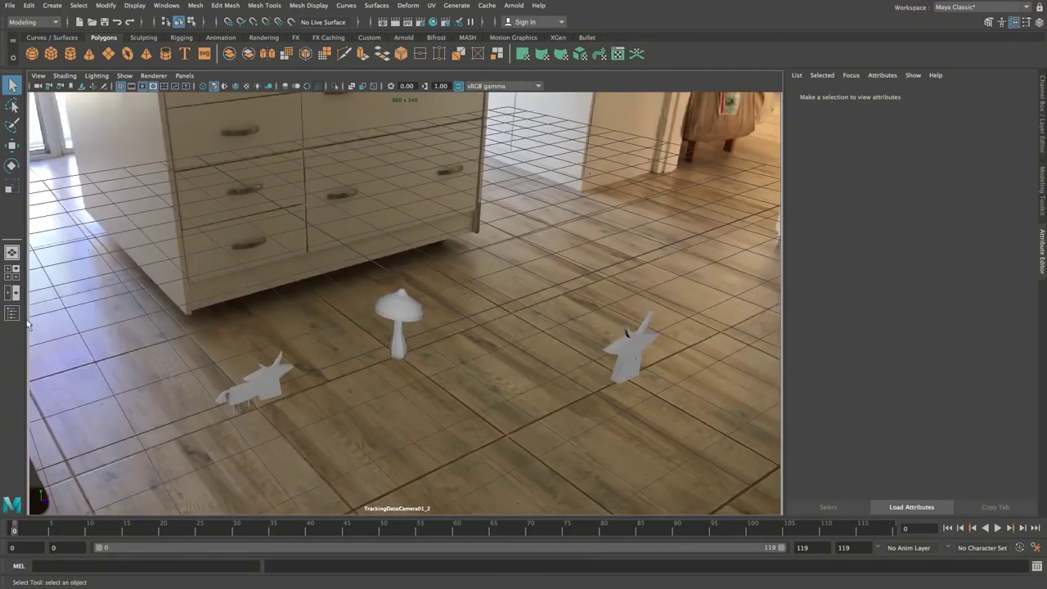
# - Select the image plane nested under the tracked camera in the scene hierarchy, set its Frame Cache to 120, and play the animation
pyautogui.click(11, 314)
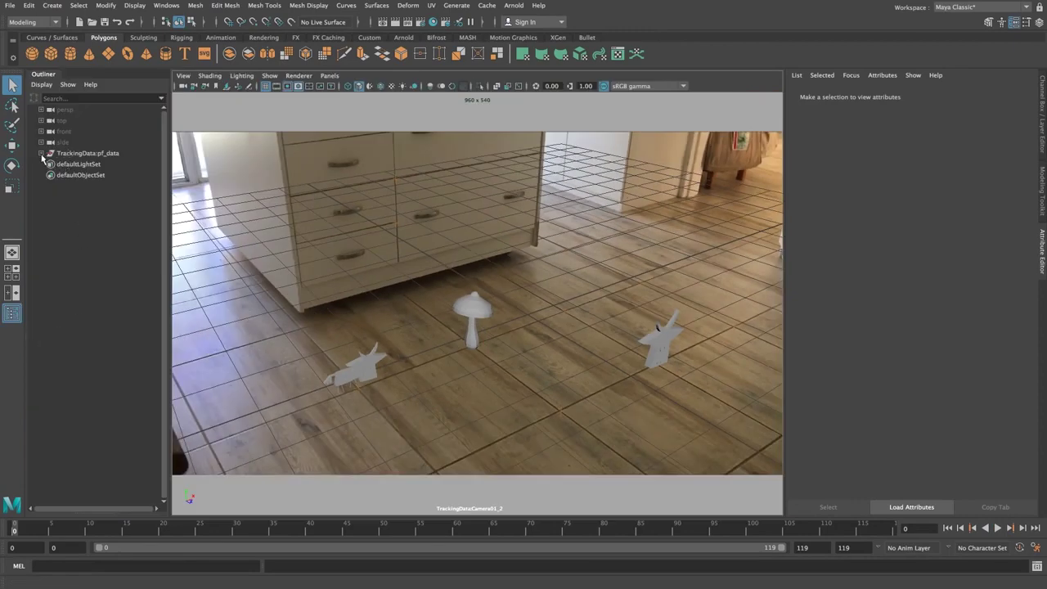
pyautogui.keyDown('shift'); pyautogui.click(41, 153); pyautogui.keyUp('shift')
pyautogui.click(102, 196)
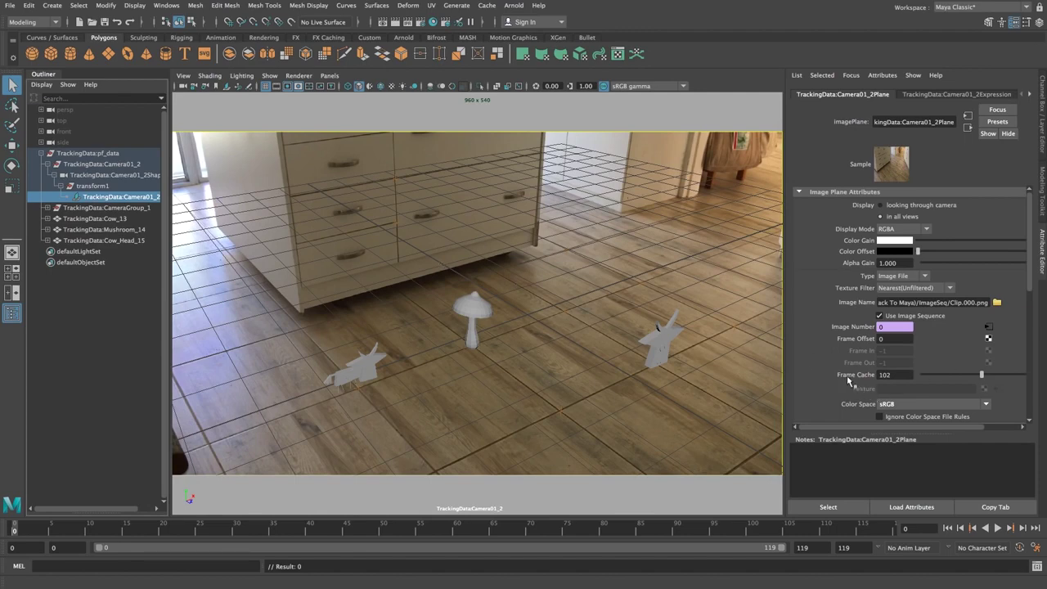
pyautogui.doubleClick(891, 375)
pyautogui.write('120')
pyautogui.press('Return')
pyautogui.click(997, 528)
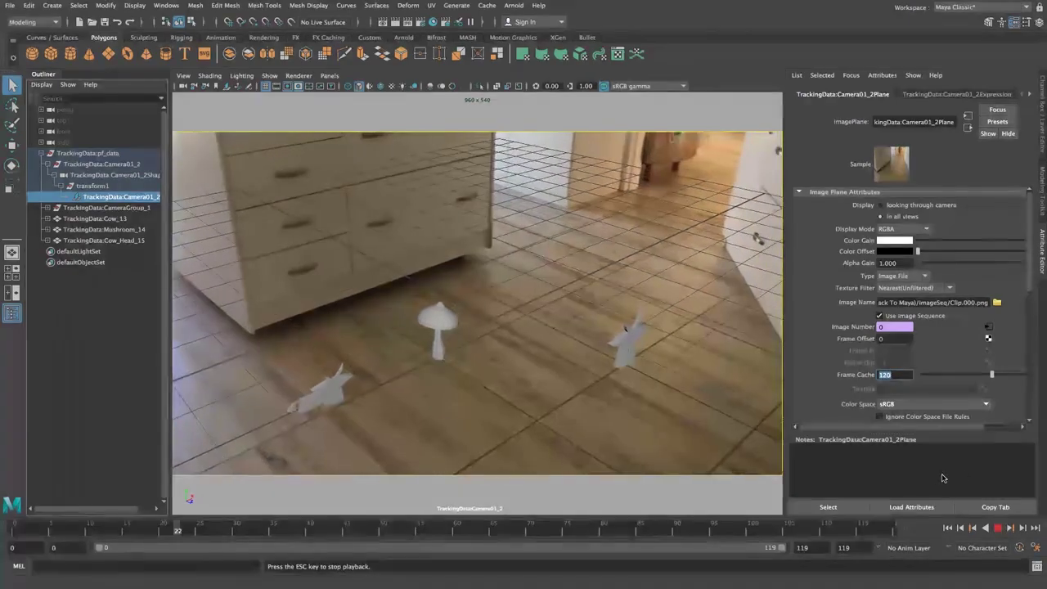